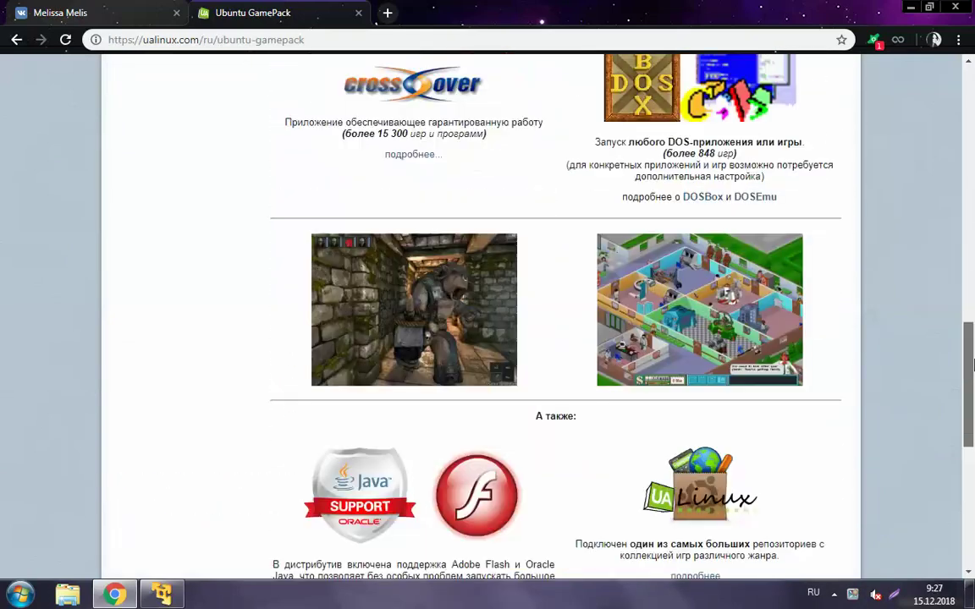
Scroll back to the GamePack page header and minimize Chrome to reveal the VMware wizard
scroll(488, 215, up, 4)
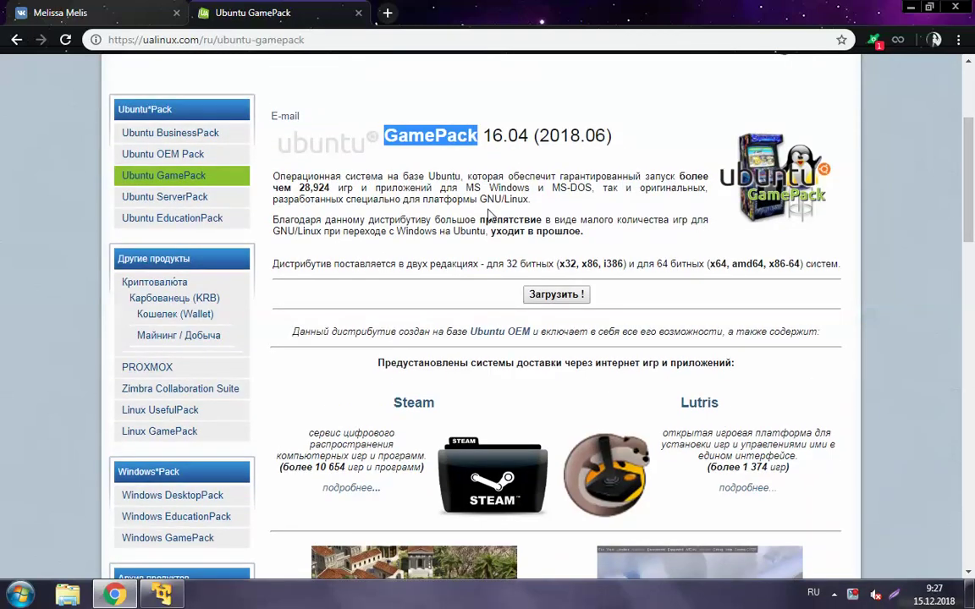
click(488, 216)
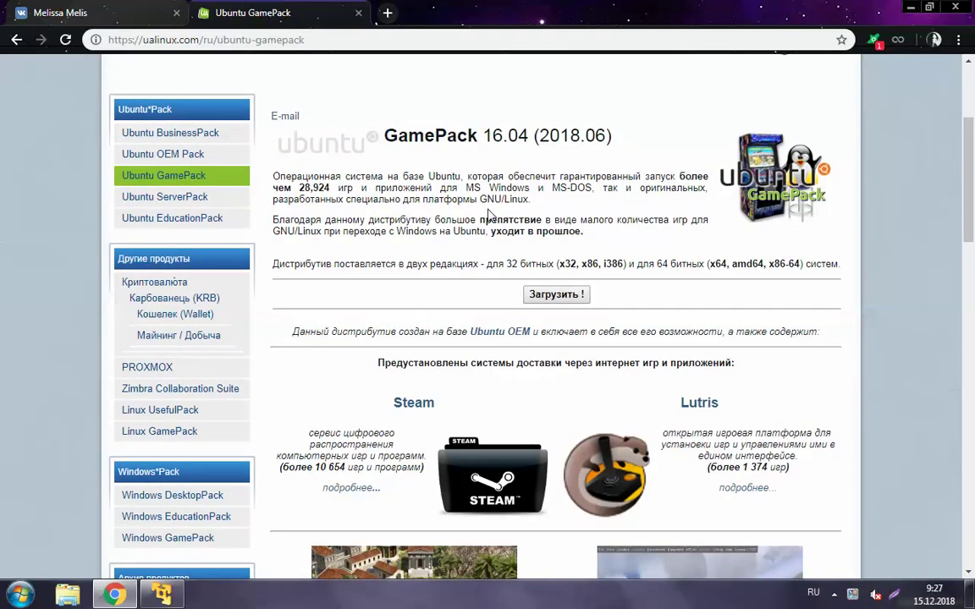
click(109, 592)
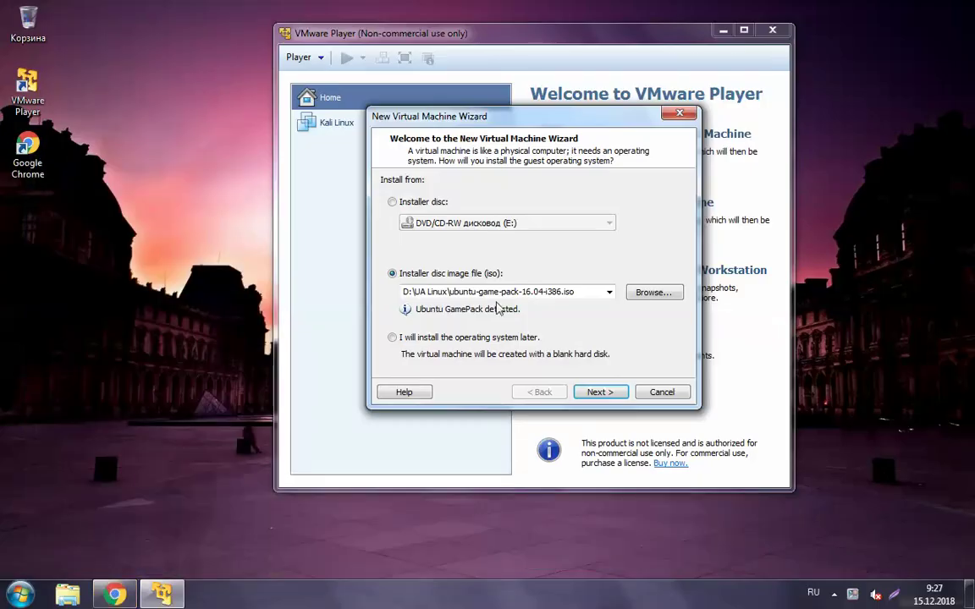
Use the GamePack ISO, keep the suggested 'UA Linux GamePack' name, and accept the 20 GB split disk
click(600, 392)
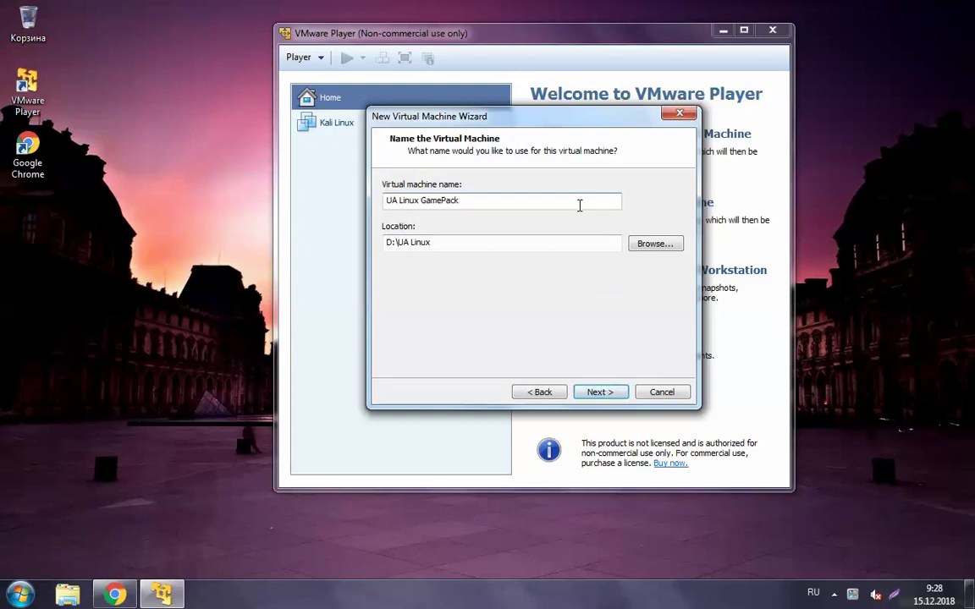
click(564, 242)
click(601, 392)
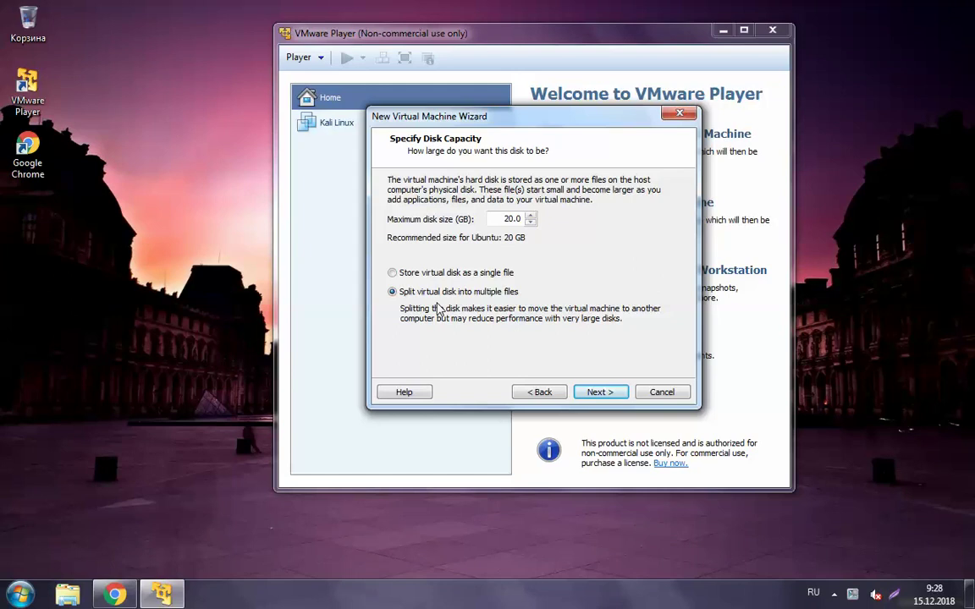
click(598, 393)
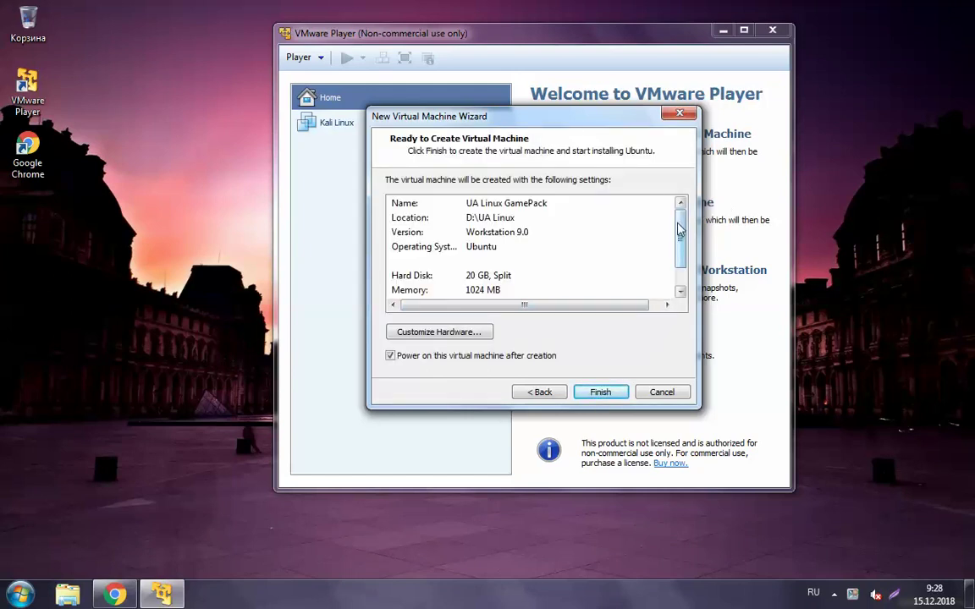
Review the hardware settings without changes and finish creating the virtual machine
drag(678, 227, 679, 257)
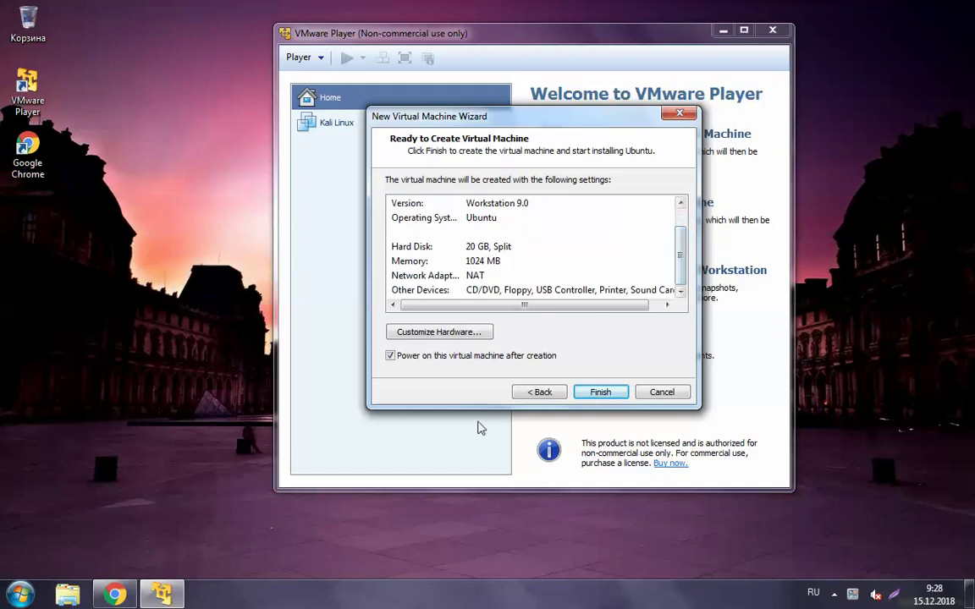
click(451, 338)
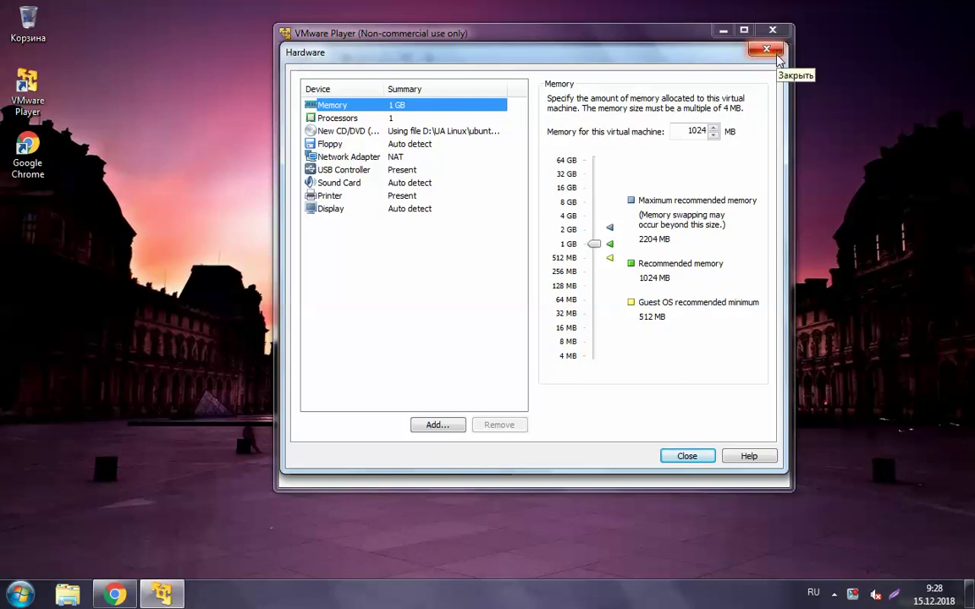
click(775, 53)
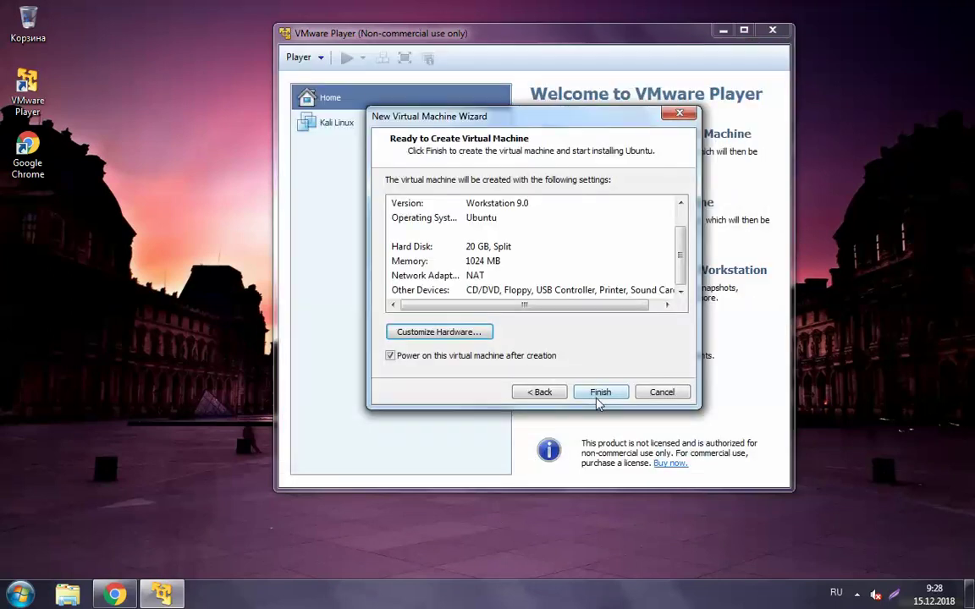
click(599, 392)
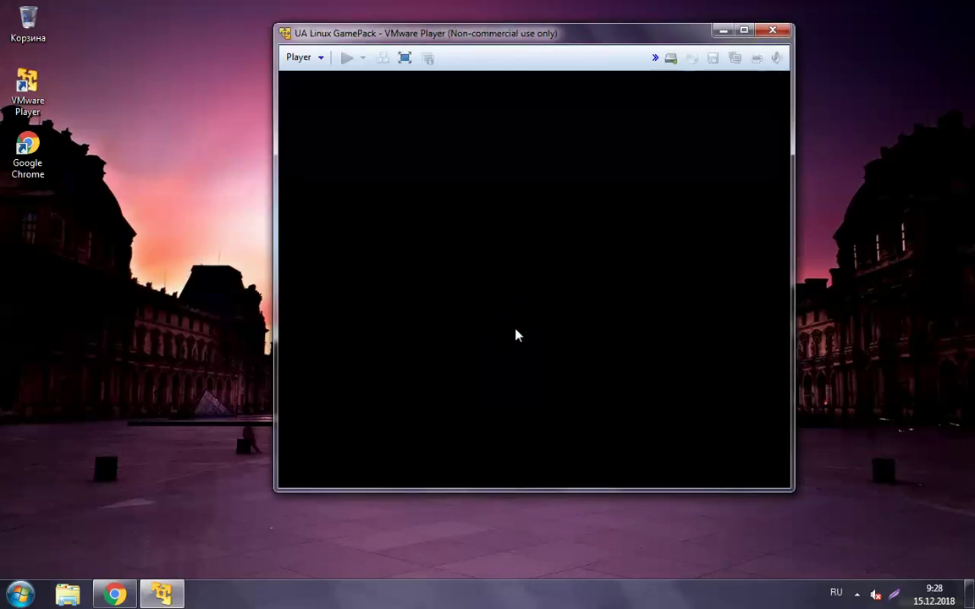
Acknowledge the binary translation warning, postpone the VMware Tools download, and give the VM keyboard focus
click(605, 311)
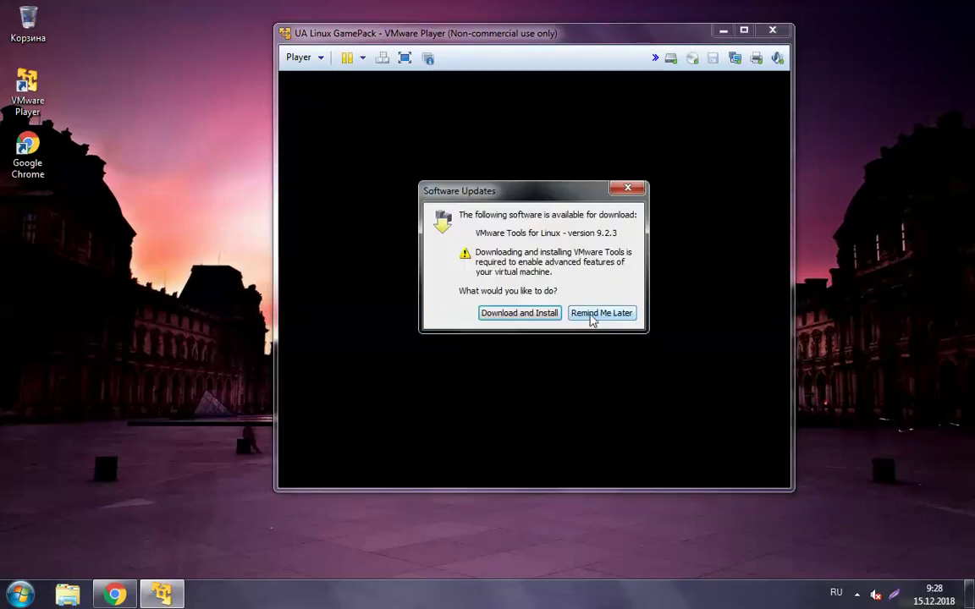
click(591, 321)
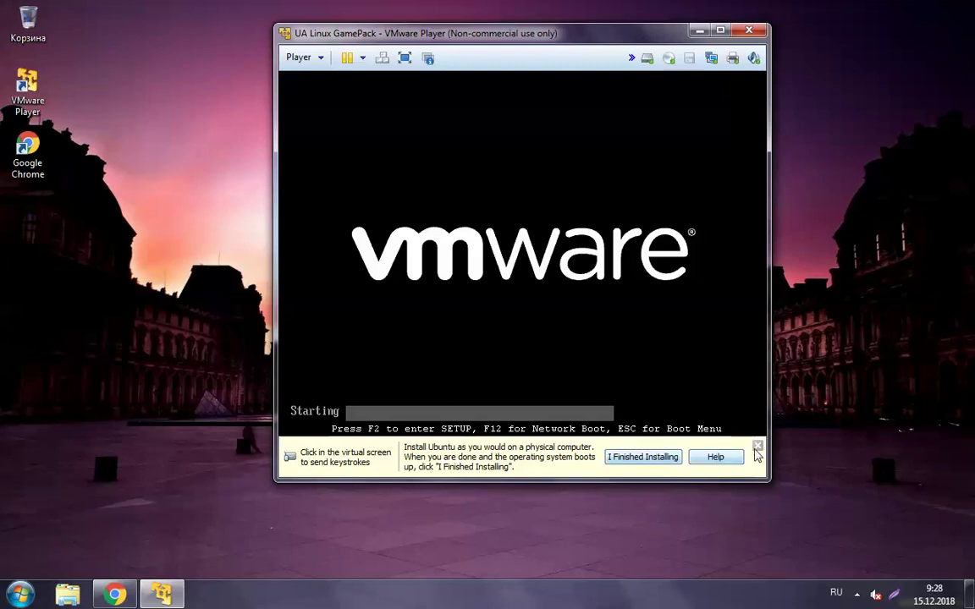
click(602, 342)
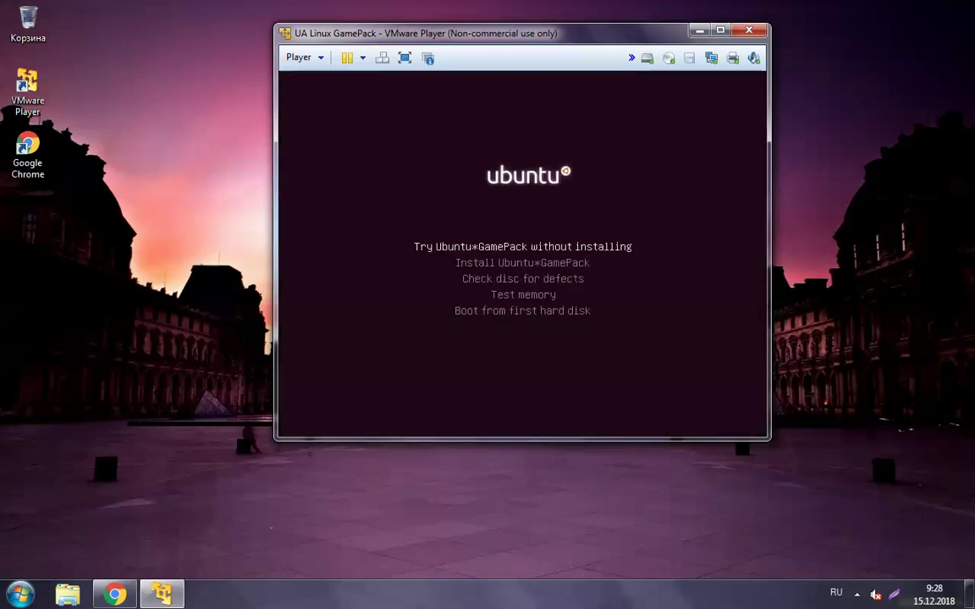
Choose Українська as the boot menu language
key(Down)
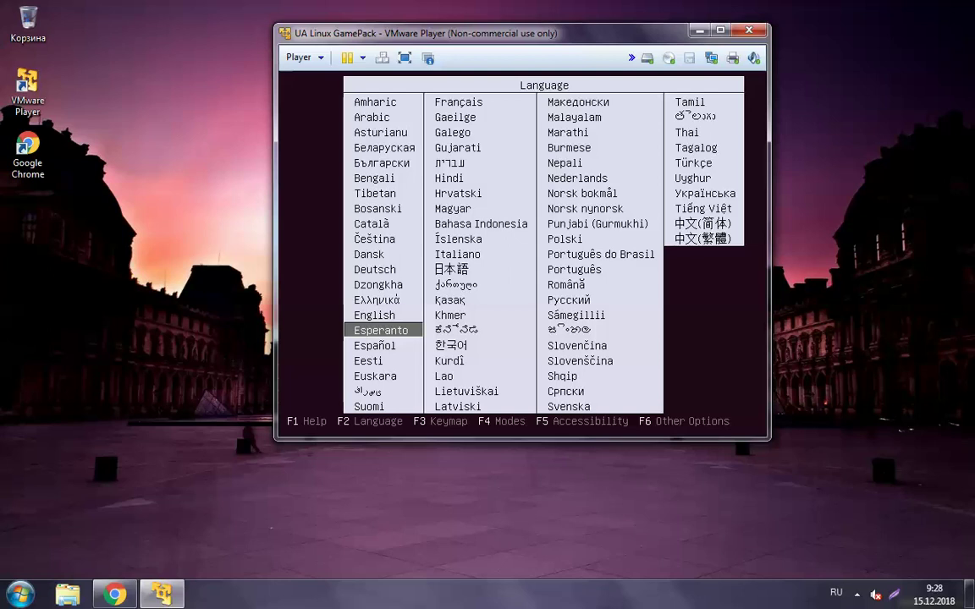
key(Up)
key(Up)
key(Up)
key(Up)
key(Up)
key(Up)
key(Right)
key(Right)
key(Up)
key(Up)
key(Up)
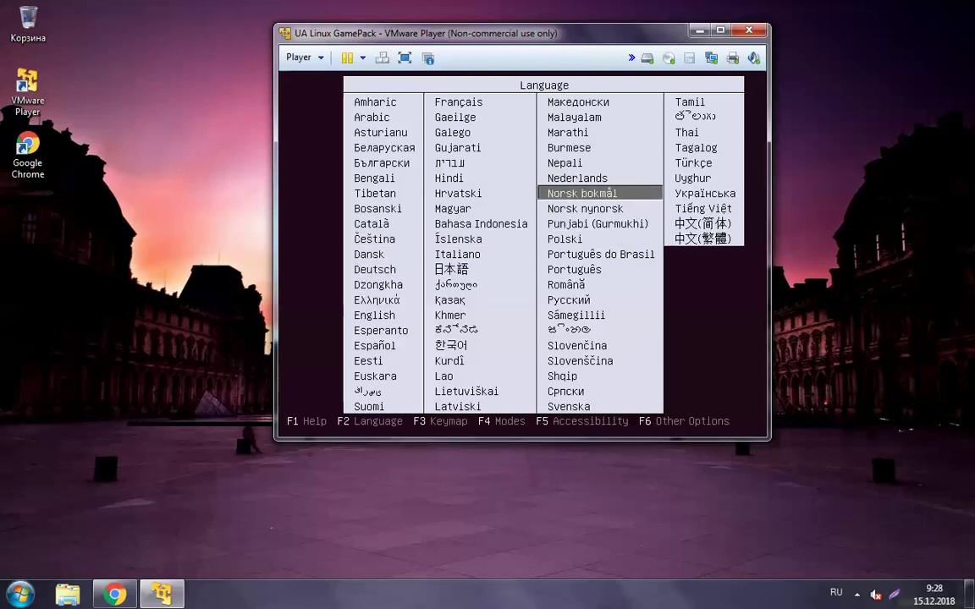
key(Right)
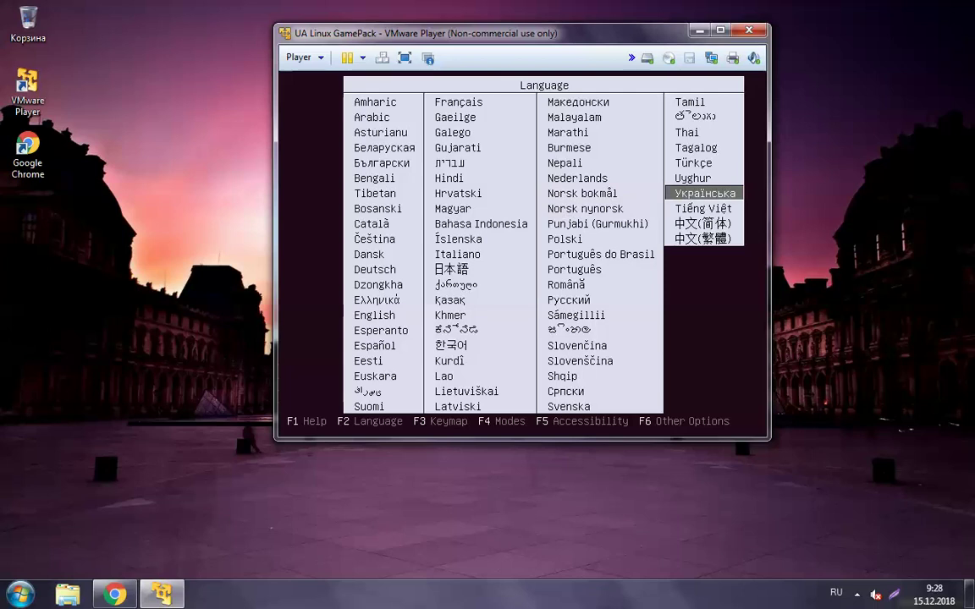
key(Return)
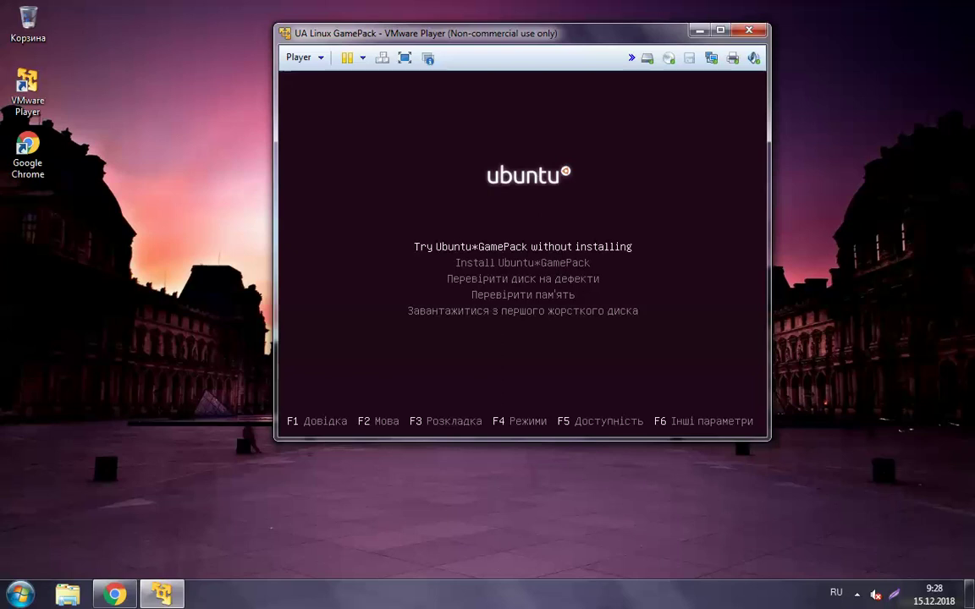
Boot the 'Try Ubuntu GamePack without installing' option
key(Down)
key(Down)
key(Down)
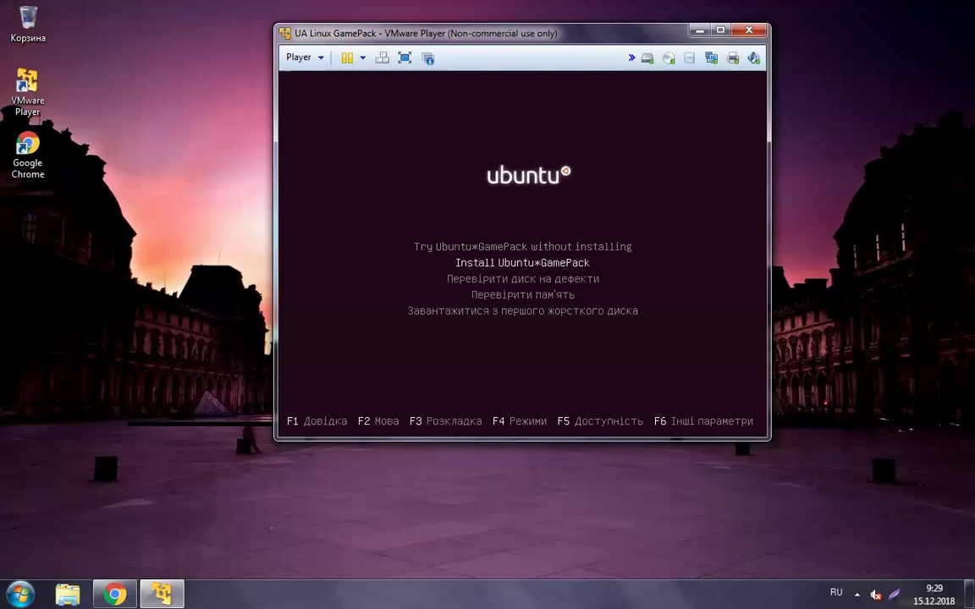
key(Down)
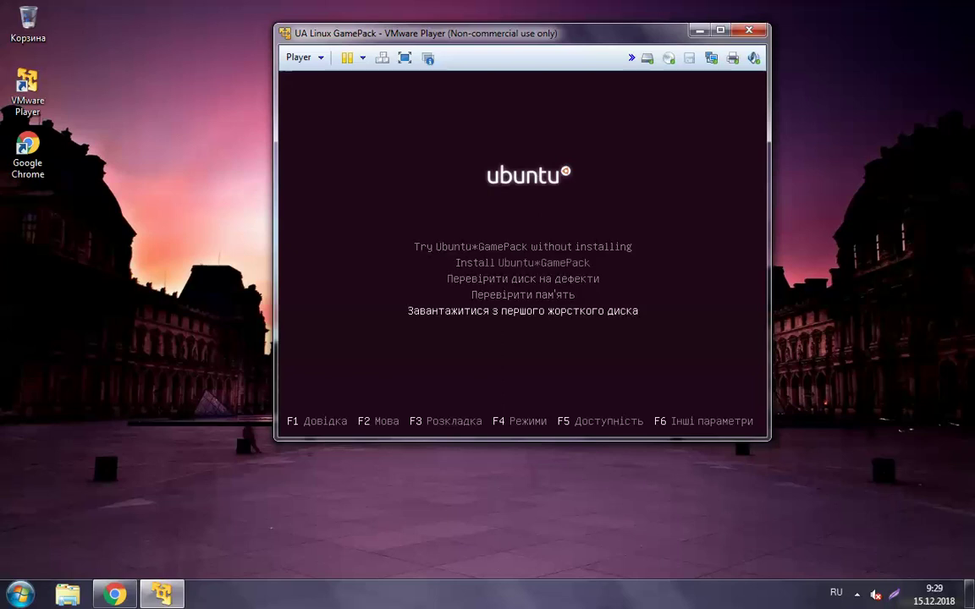
key(Up)
key(Up)
key(Up)
key(Up)
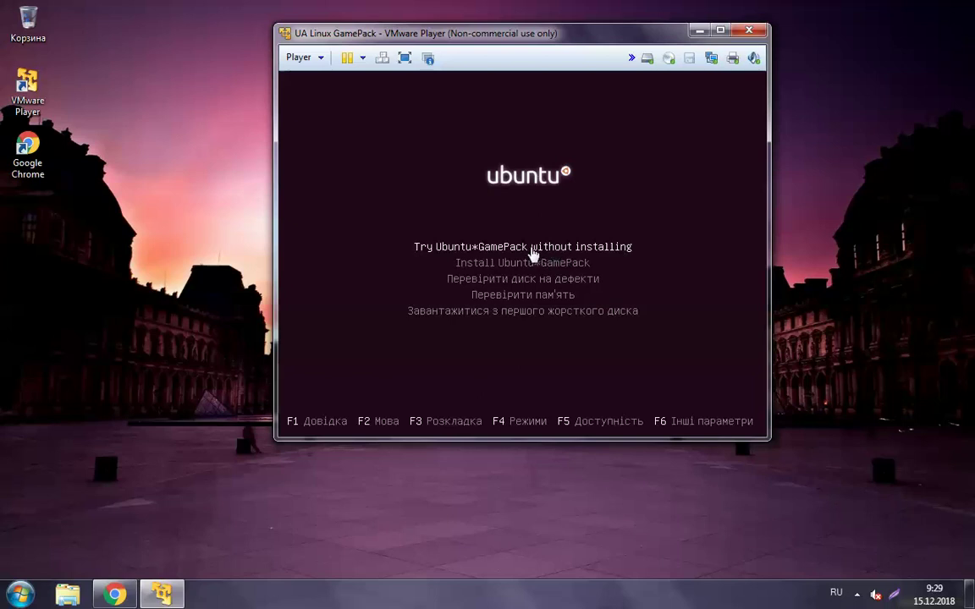
click(633, 261)
key(Return)
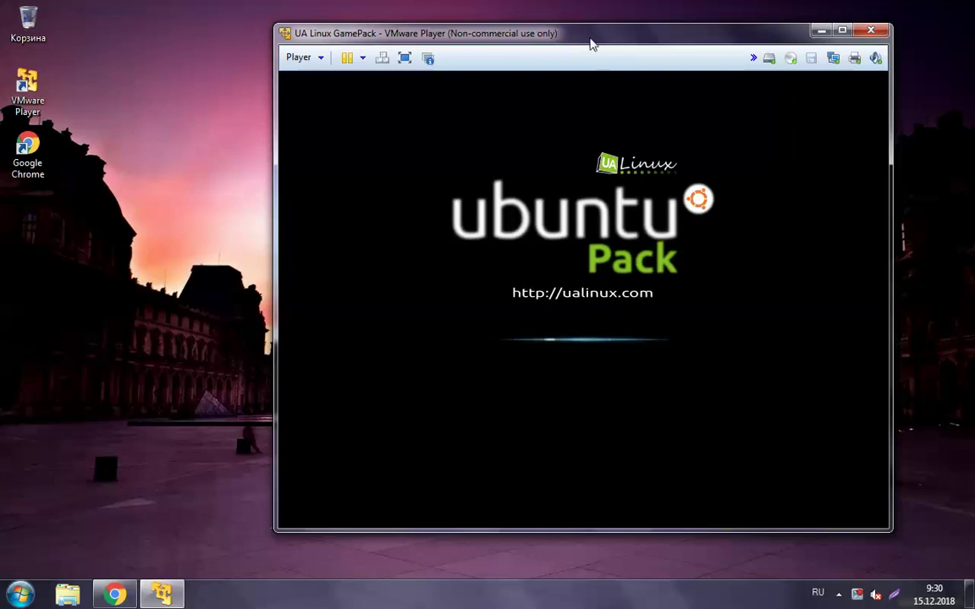
Move the VM window left while the live session loads to its desktop
drag(589, 39, 487, 50)
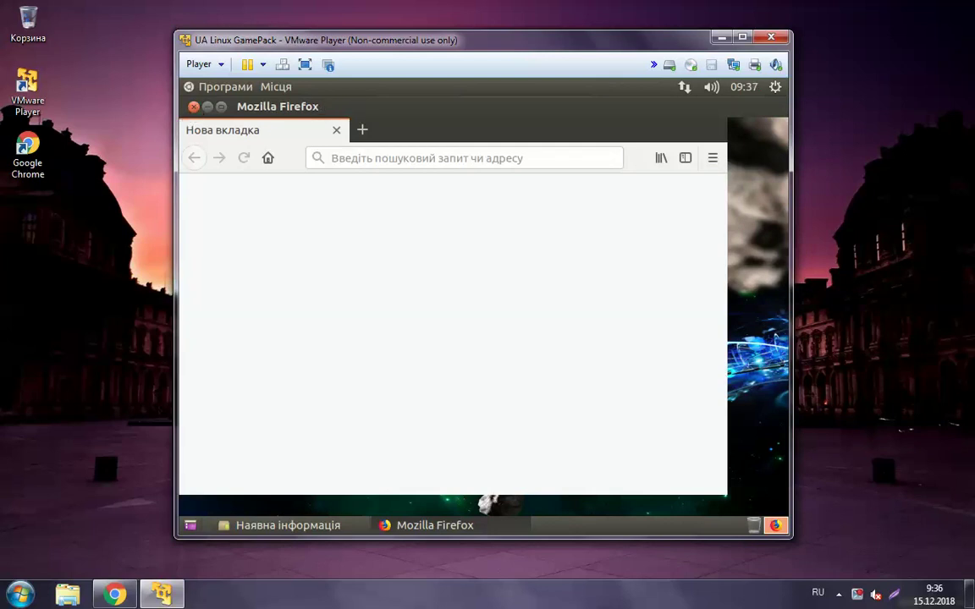
Close Firefox, the update-information notices and the Steam Installer window to clear the desktop
click(192, 107)
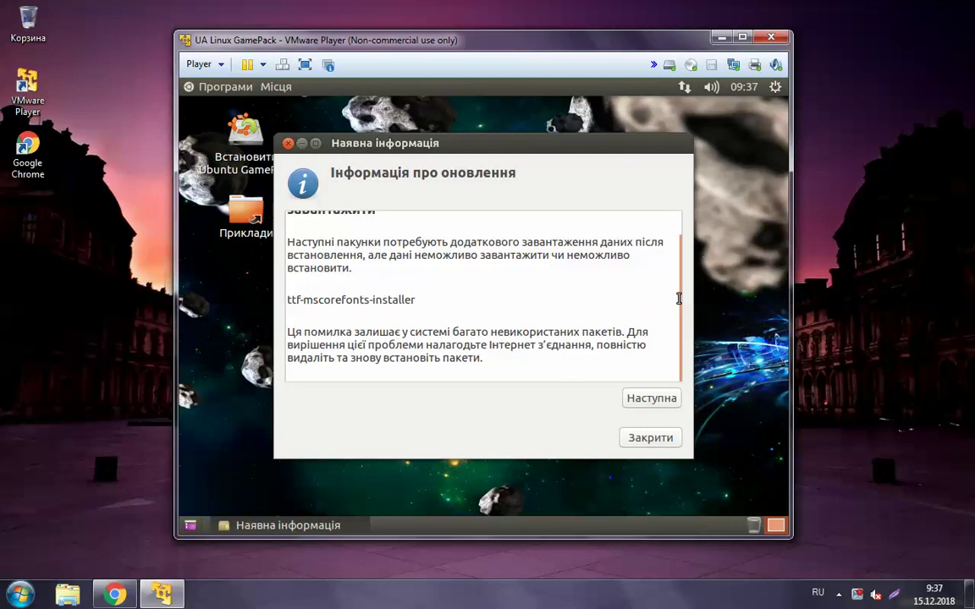
scroll(680, 228, up, 1)
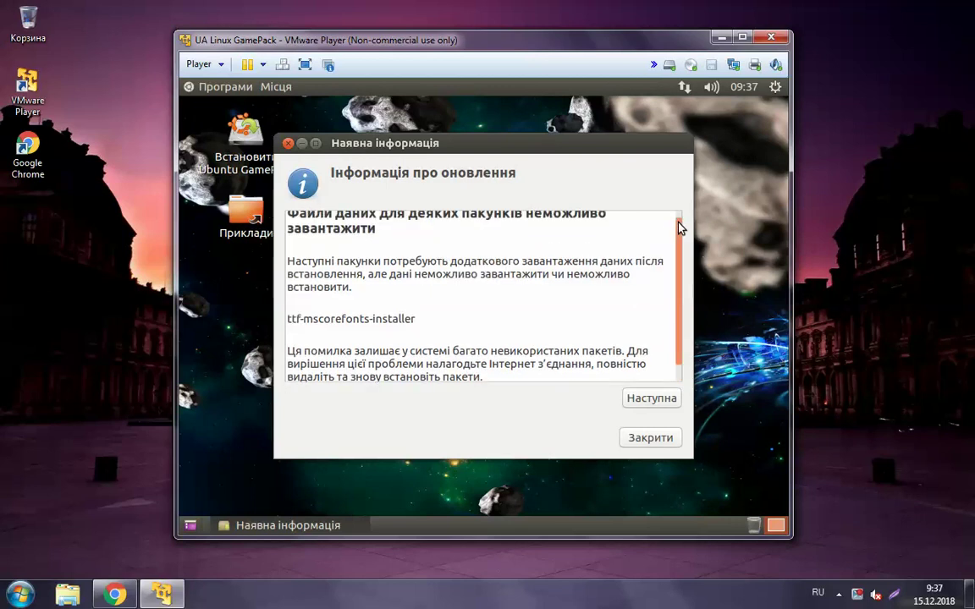
scroll(681, 222, up, 1)
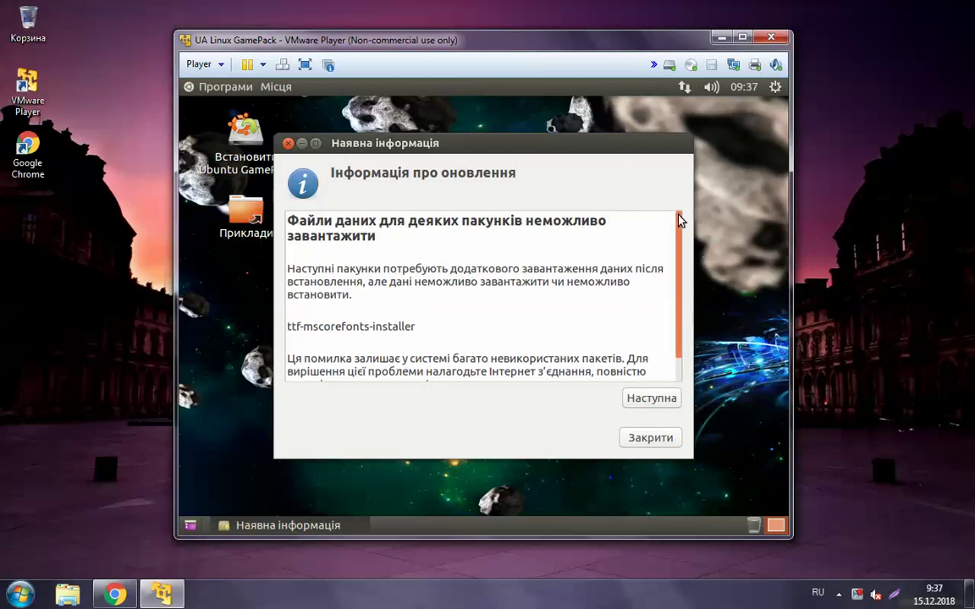
scroll(681, 241, down, 2)
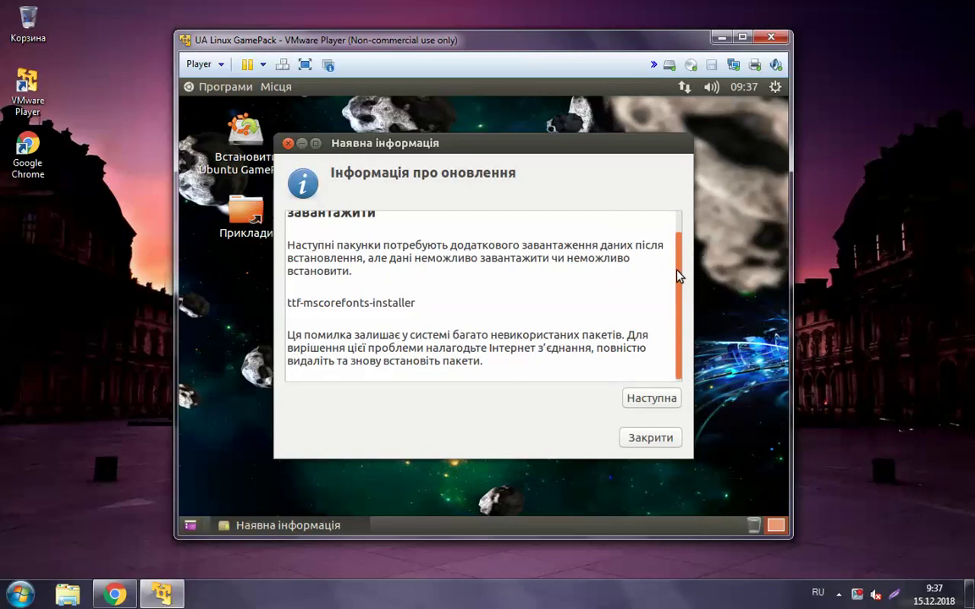
click(650, 437)
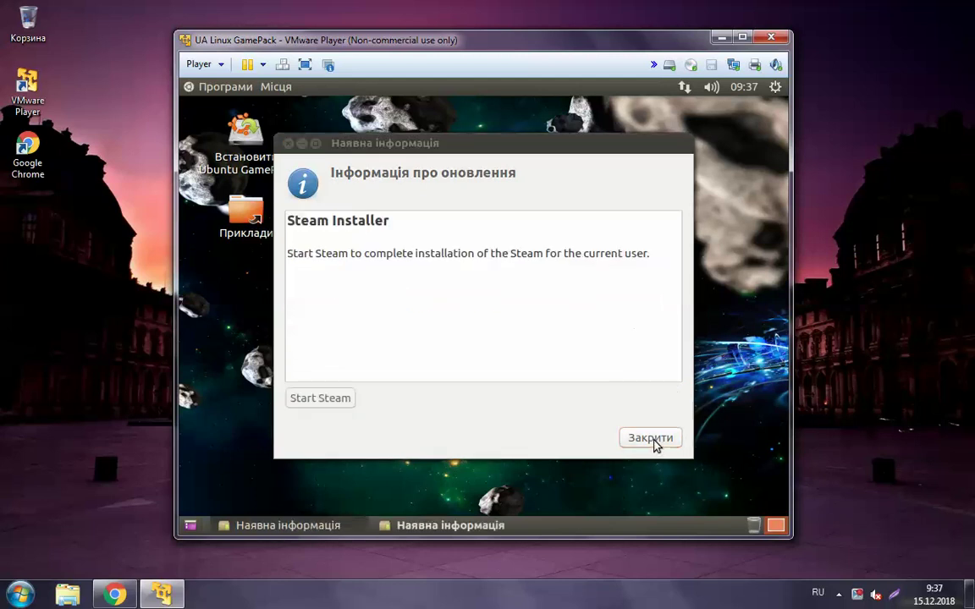
click(652, 438)
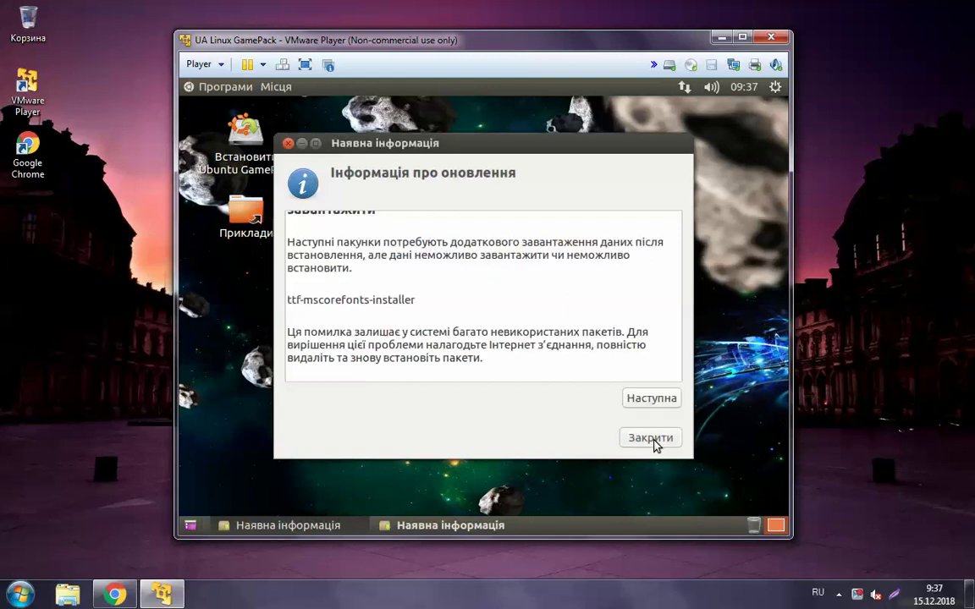
click(287, 143)
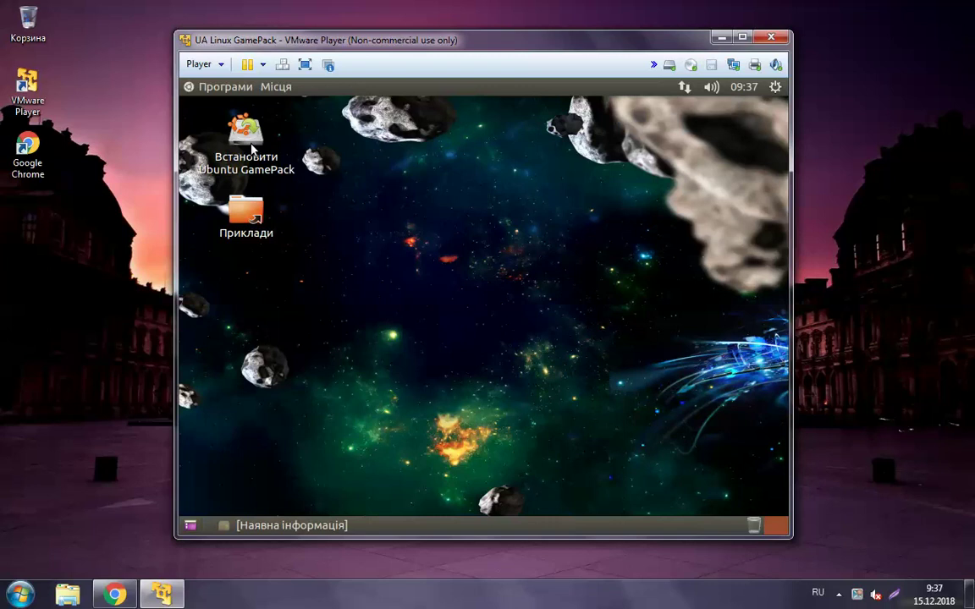
key(ctrl+a)
Launch the 'Встановити Ubuntu GamePack' installer, opt in to third-party software, and continue
click(251, 149)
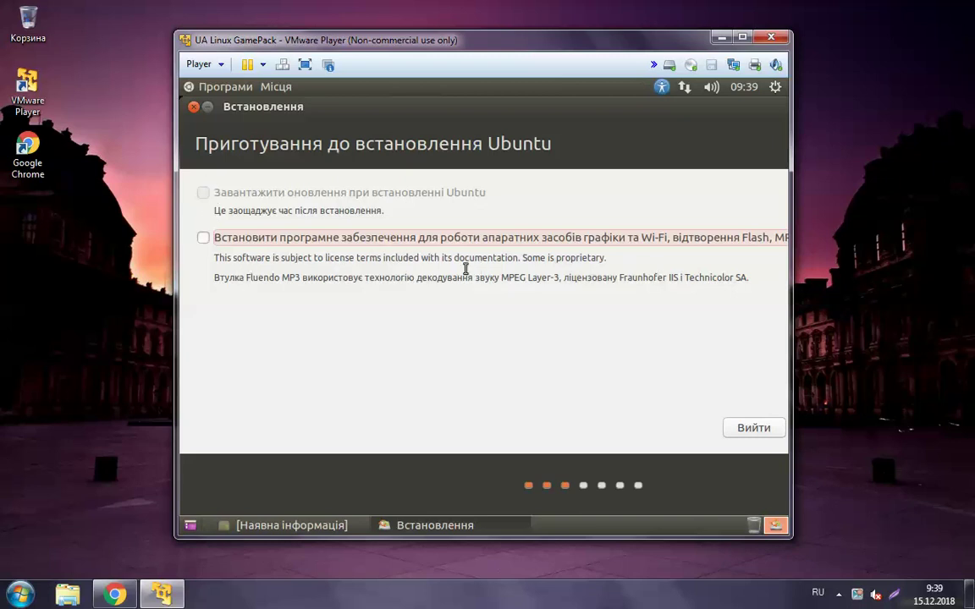
click(204, 240)
drag(498, 108, 311, 113)
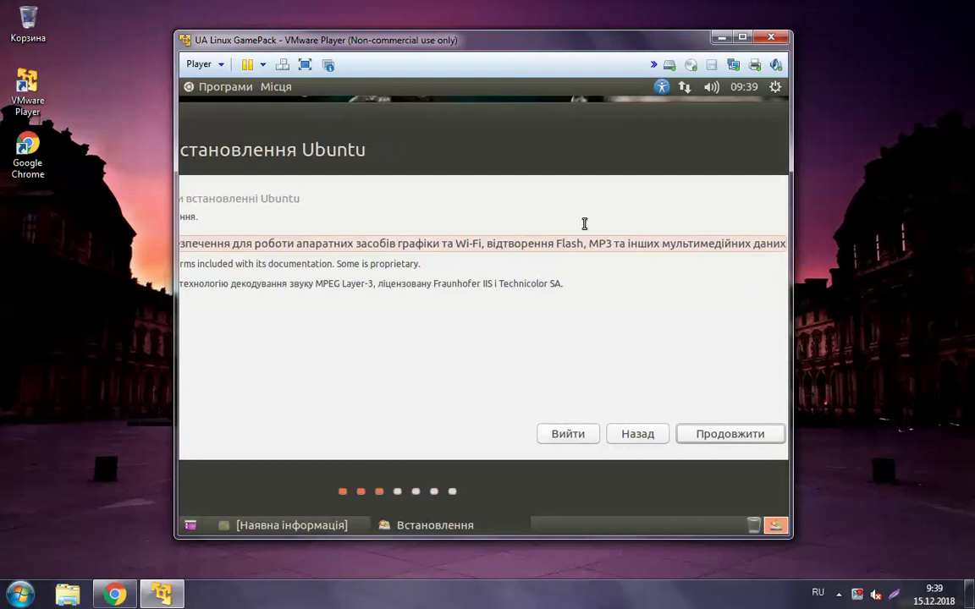
click(744, 436)
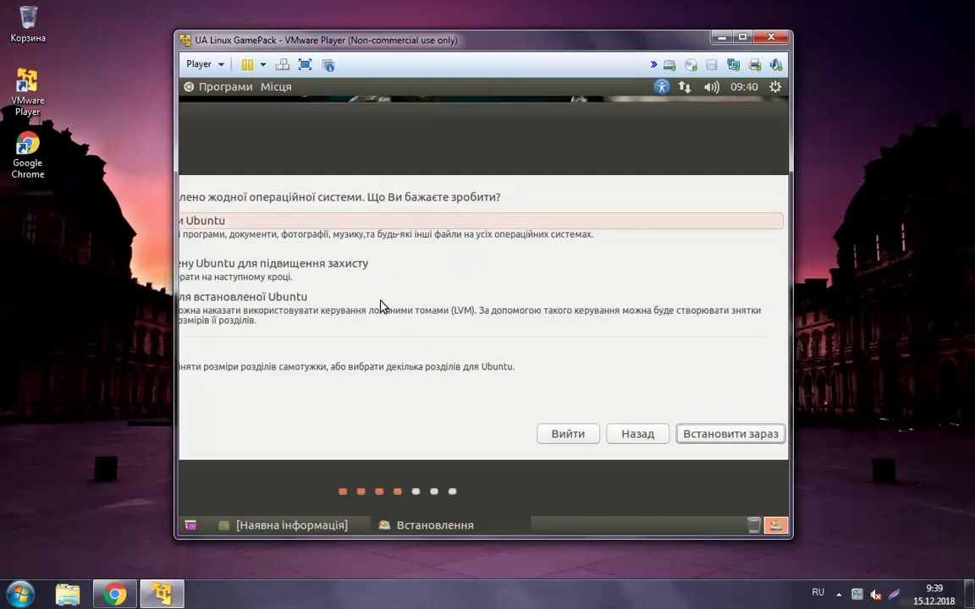
Reposition the installer window and start installing with 'Erase disk and install Ubuntu'
drag(219, 124, 406, 134)
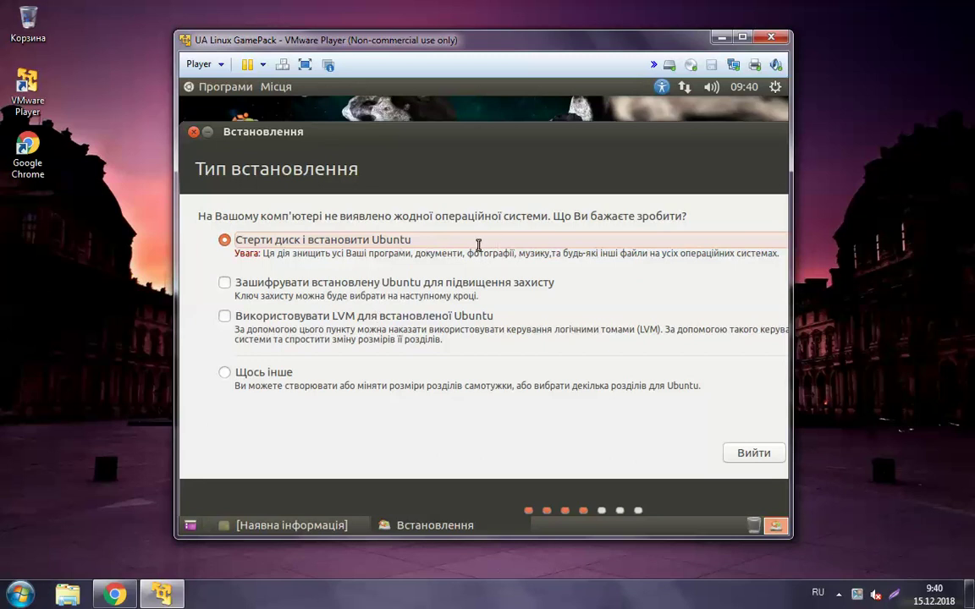
drag(512, 138, 368, 132)
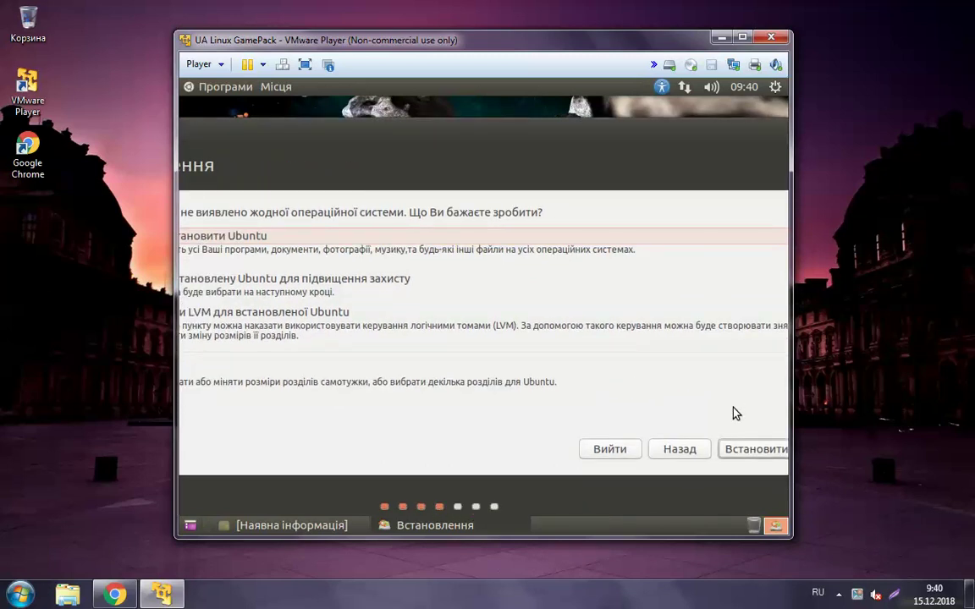
click(739, 455)
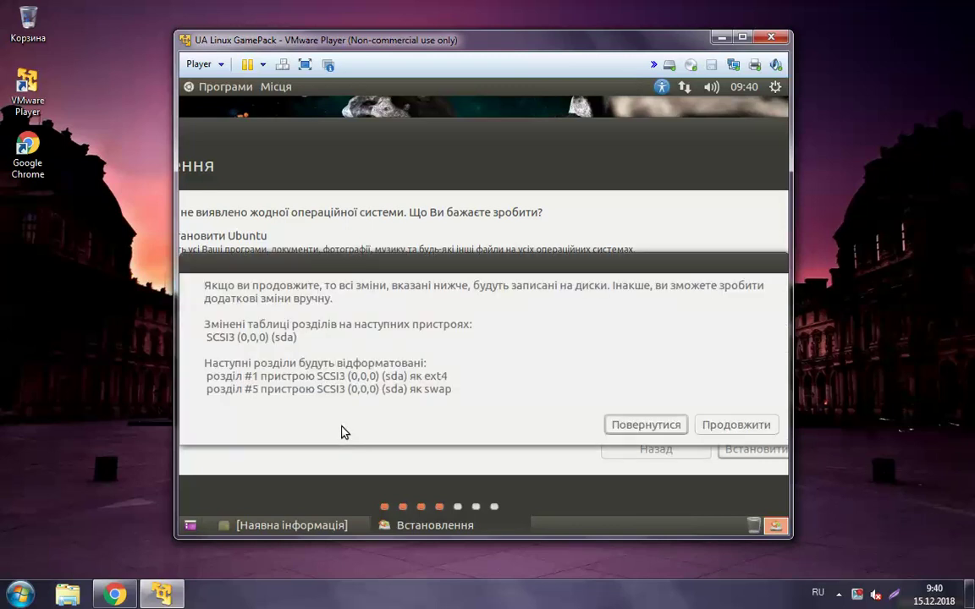
Confirm writing the ext4 and swap partition changes, then reposition the installer on the location page
click(723, 429)
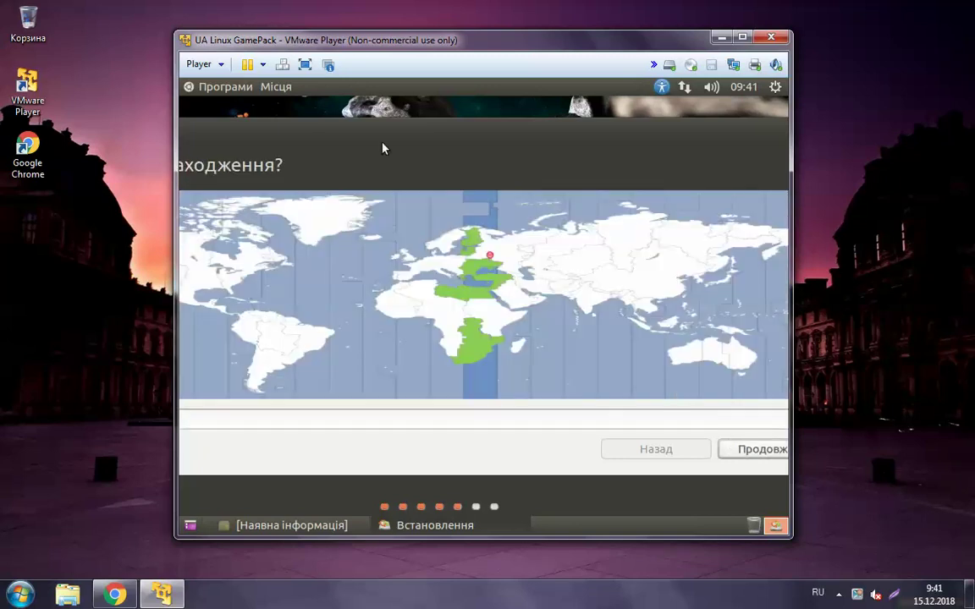
drag(341, 137, 532, 162)
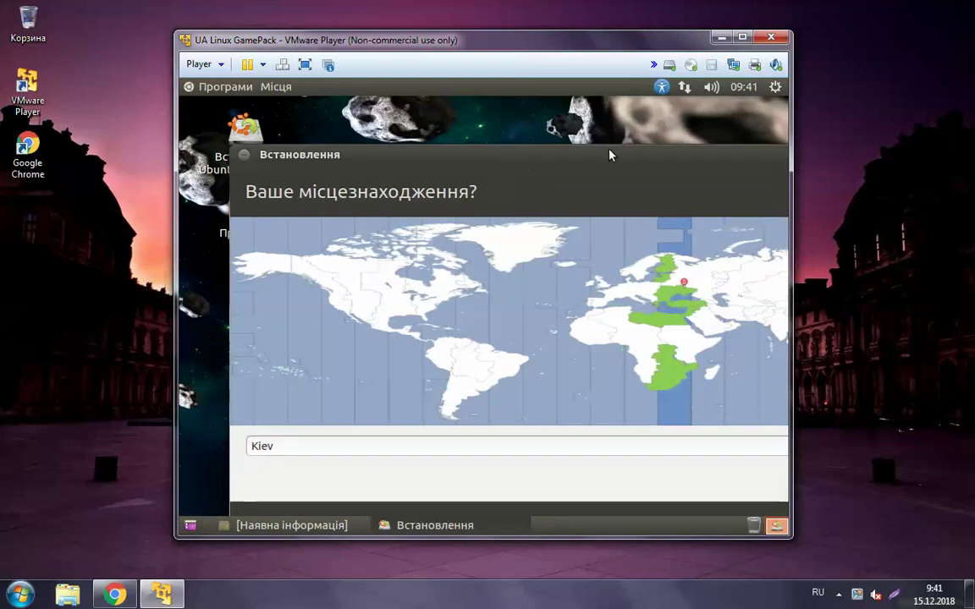
drag(612, 161, 343, 108)
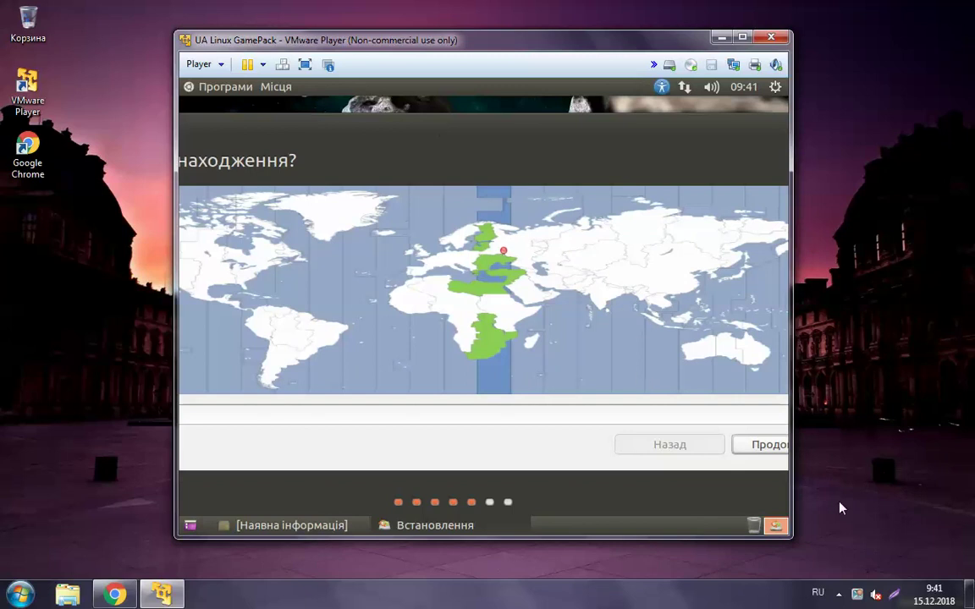
Accept Kiev as the location and keep the Українська keyboard layout
click(759, 455)
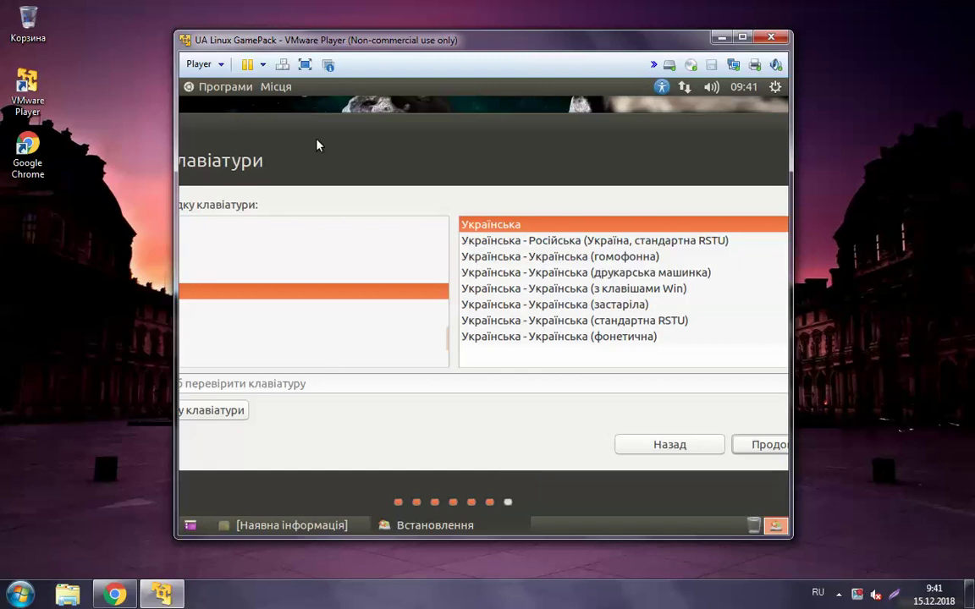
drag(434, 114, 246, 121)
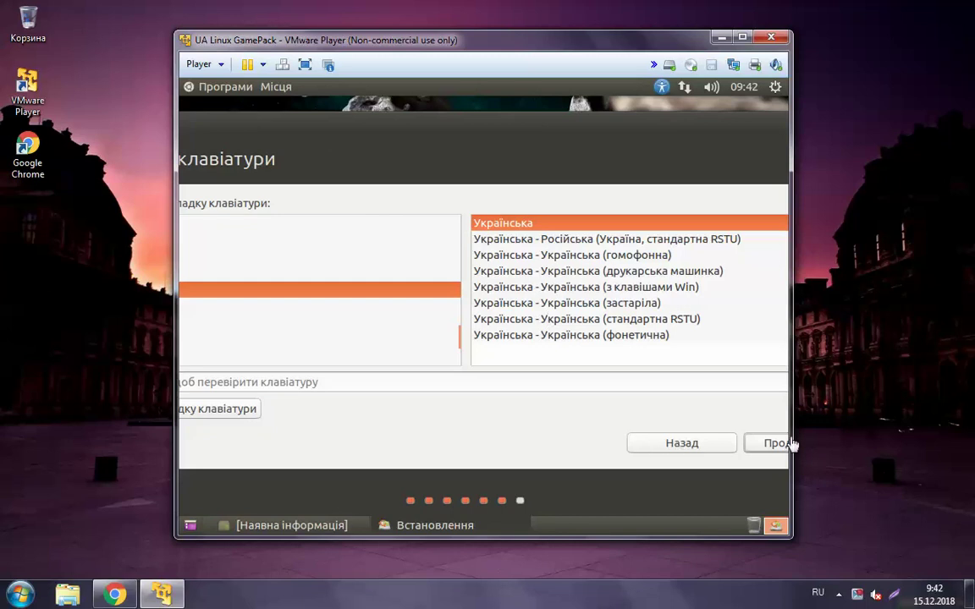
click(779, 445)
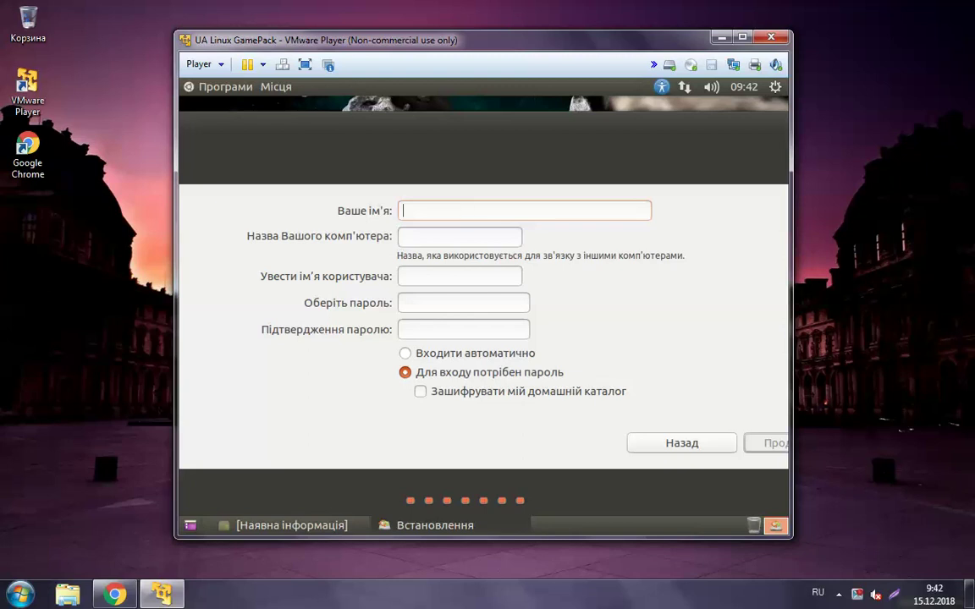
Enter the user's full name and remove '-virtual-machine' from the computer name
text(MeM)
key(BackSpace)
text(l)
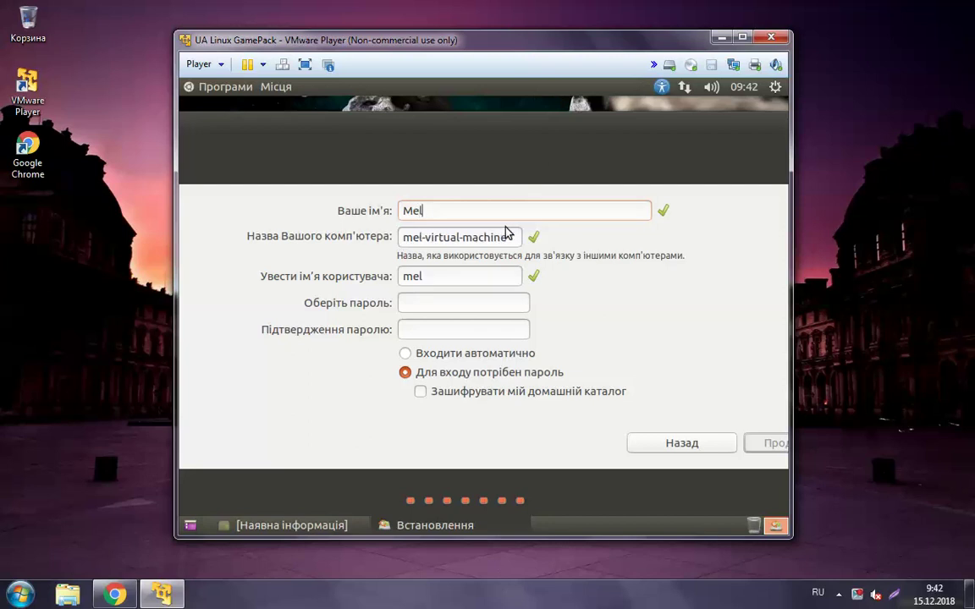
text(issa)
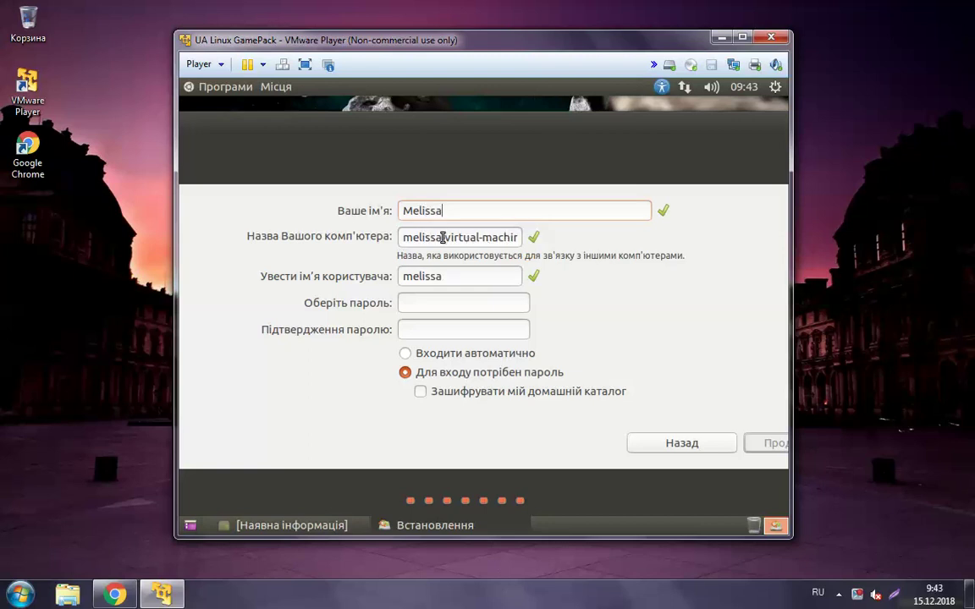
drag(442, 238, 520, 240)
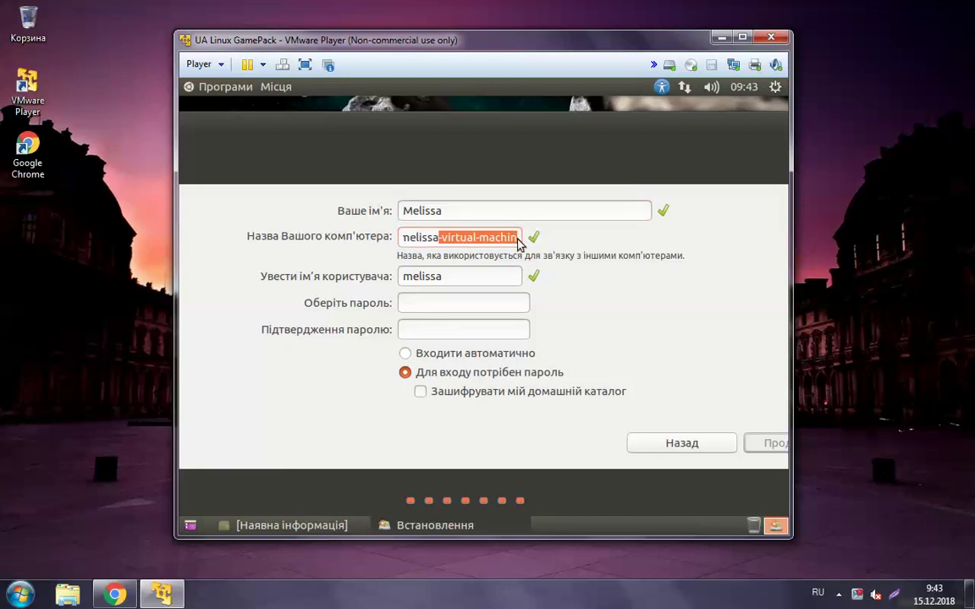
key(BackSpace)
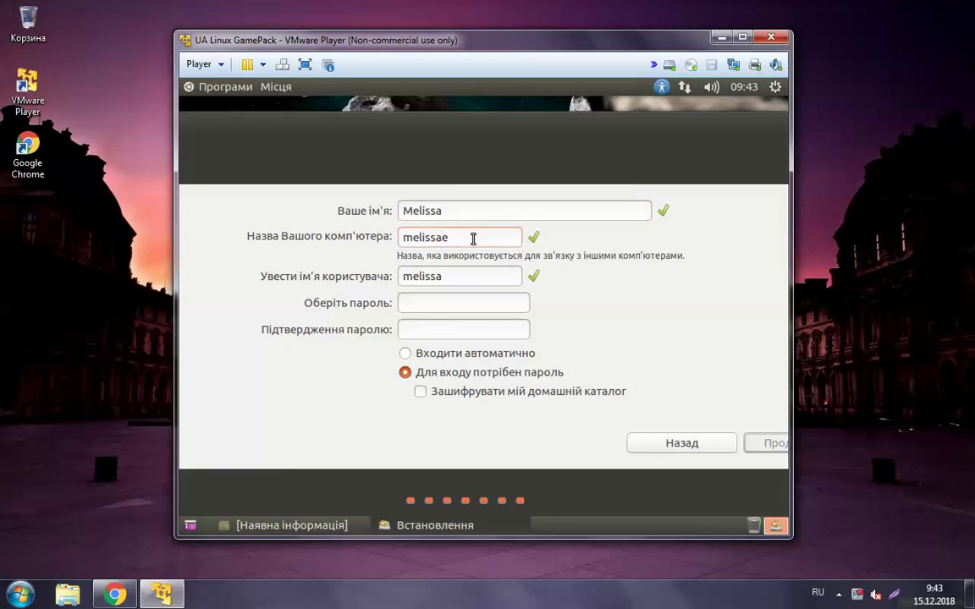
key(BackSpace)
Enter and confirm the account password, then submit the account details
text(123456)
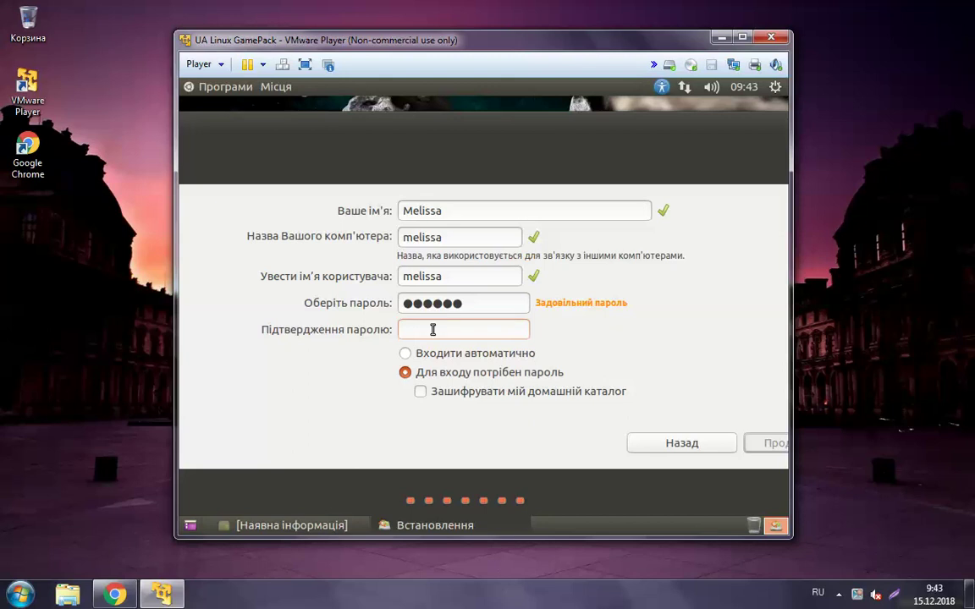
text(123456)
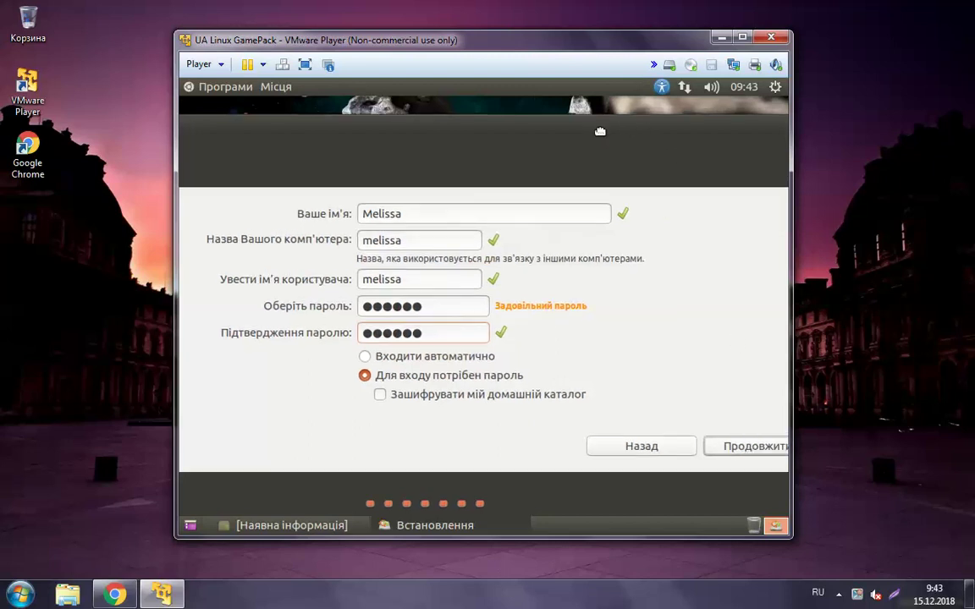
click(747, 450)
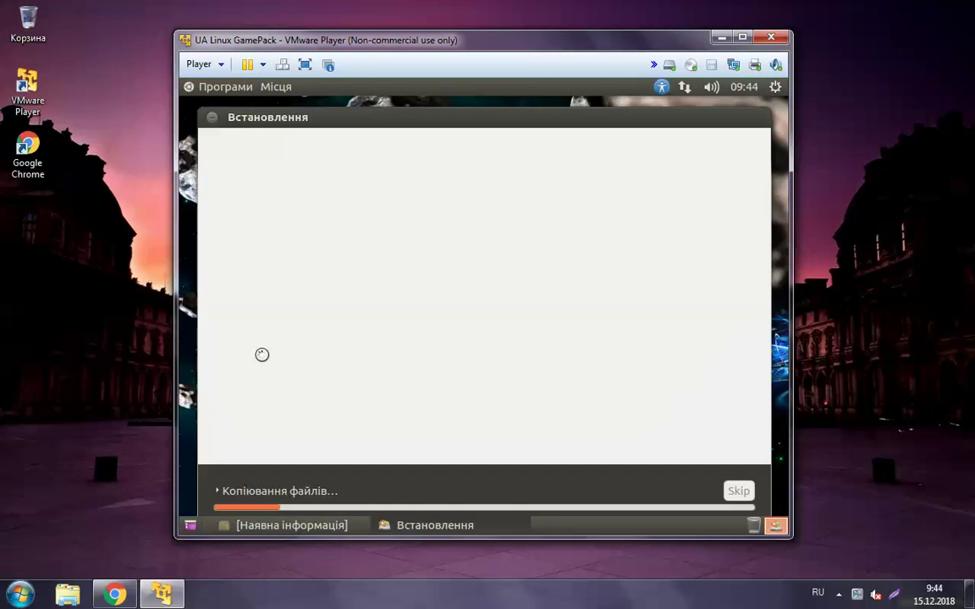
Move the Встановлення installer window slightly higher while files copy
drag(401, 121, 399, 111)
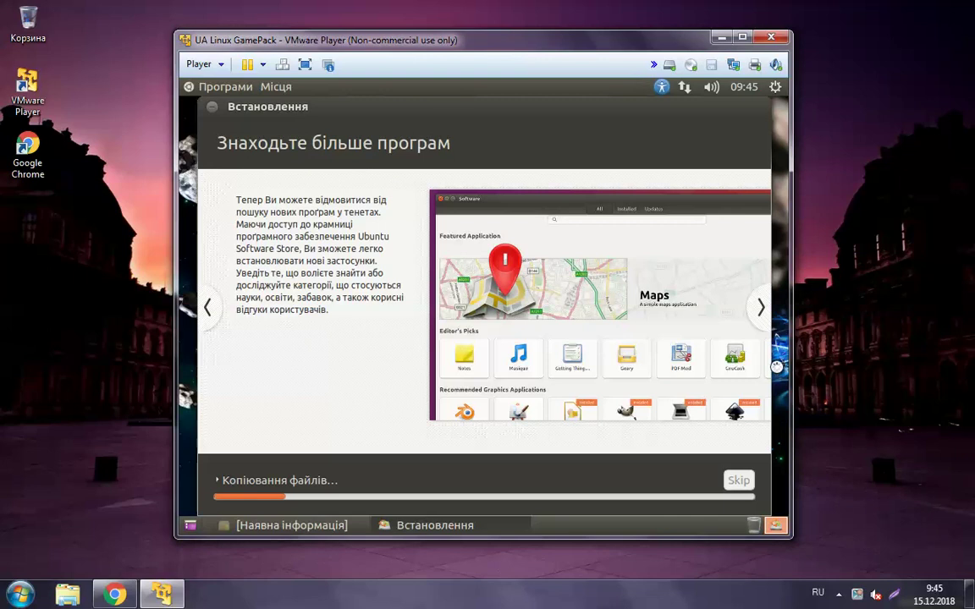
Advance the slideshow two slides to the Firefox 'Максимально скористайтеся перевагами Інтернету' slide
click(760, 309)
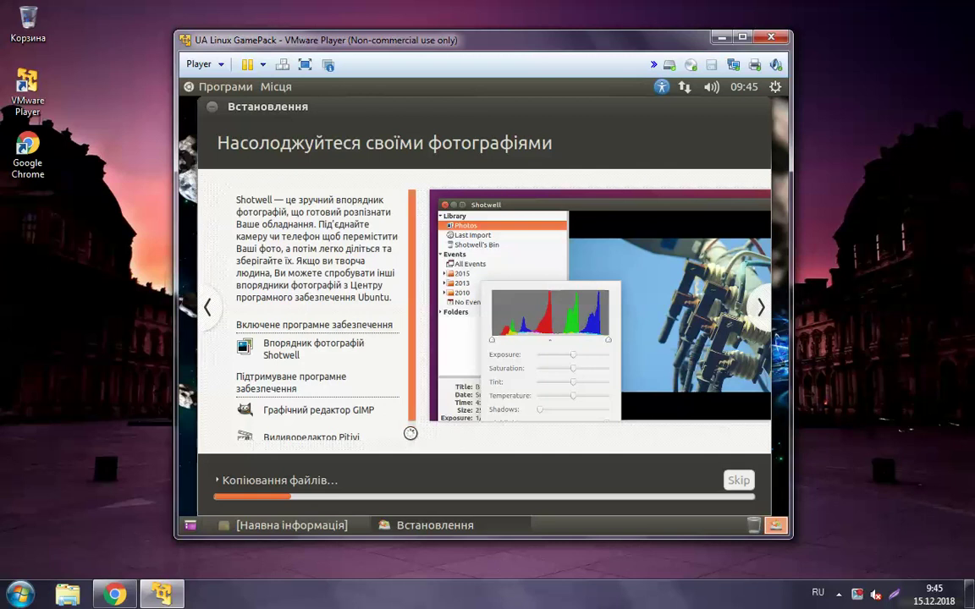
scroll(410, 435, down, 2)
scroll(355, 444, down, 1)
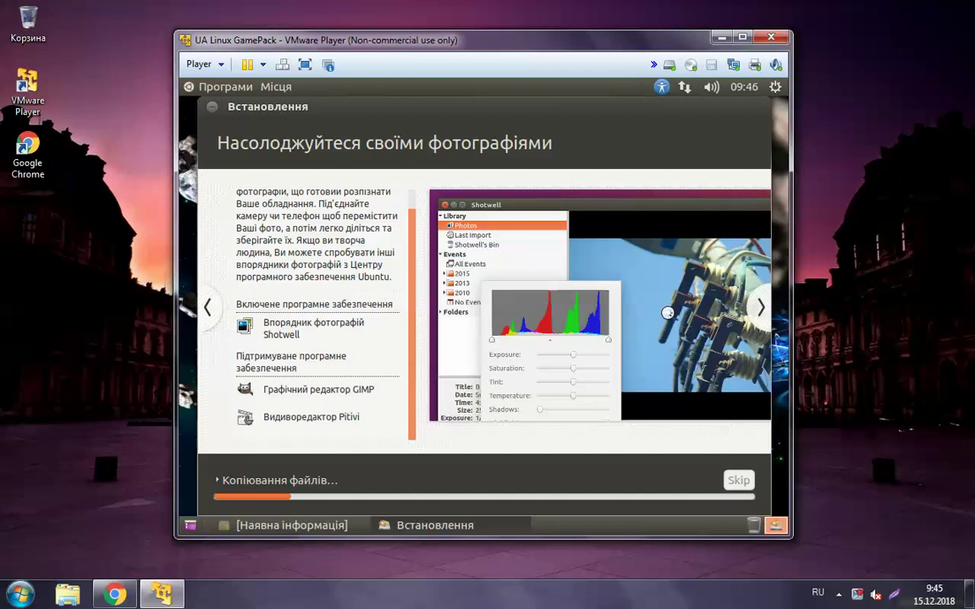
click(760, 310)
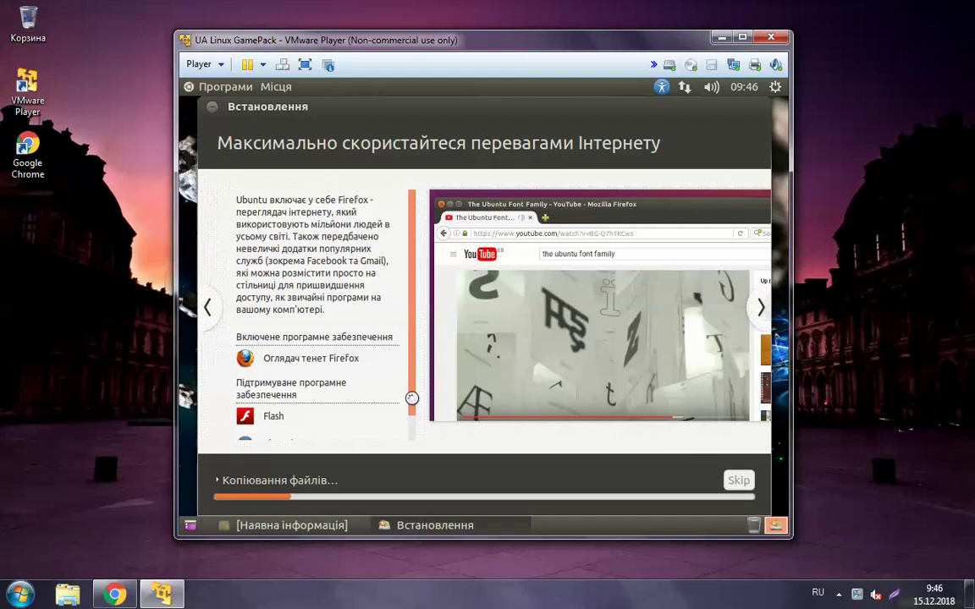
Step through the office and accessibility slides to reach 'Довідка і підтримка'
scroll(412, 398, down, 1)
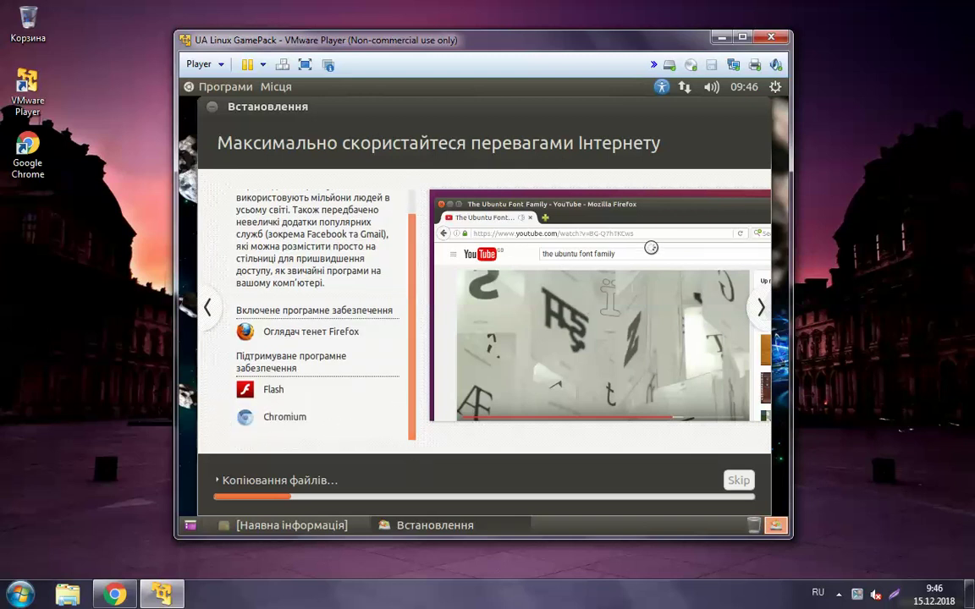
click(761, 310)
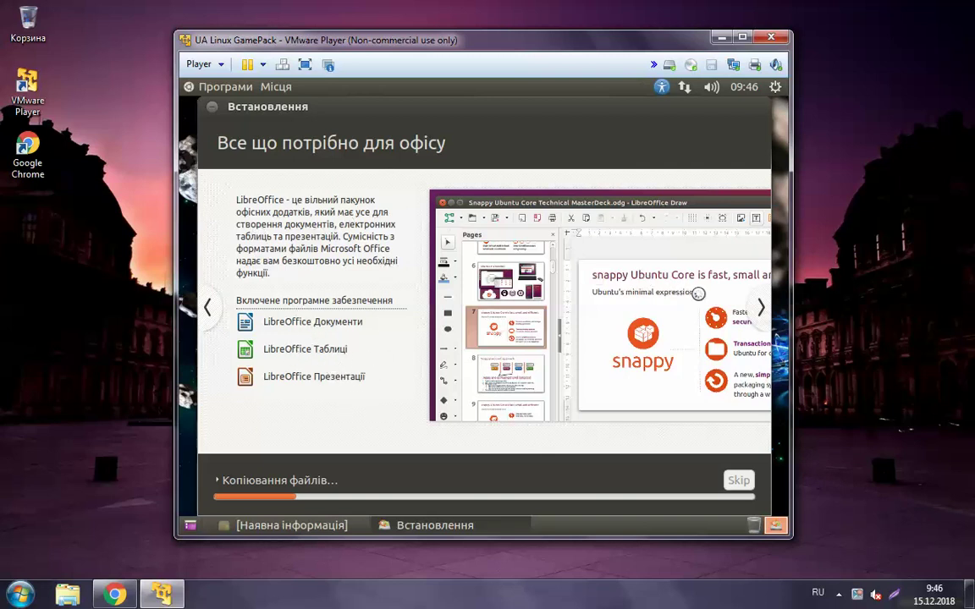
click(760, 309)
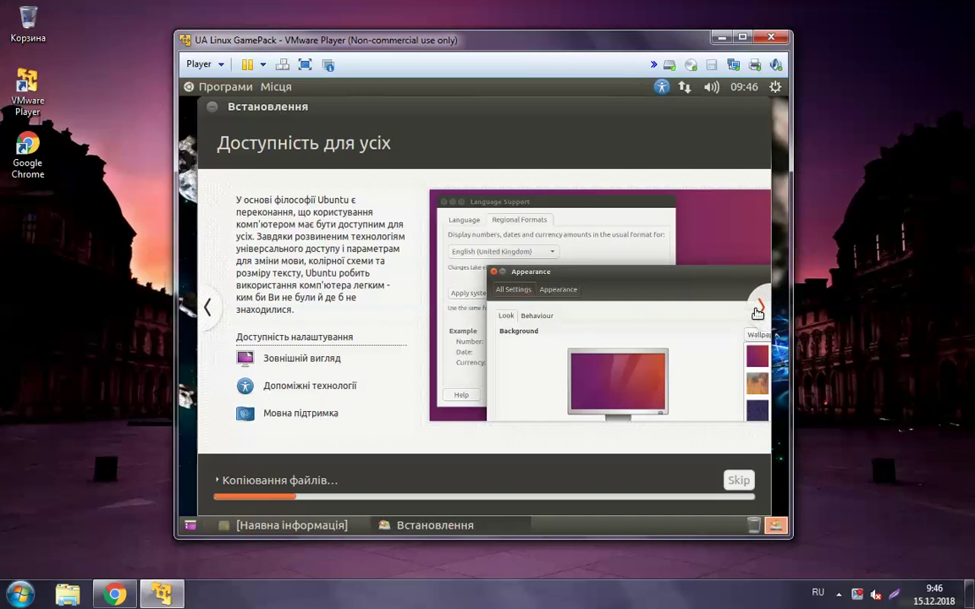
click(757, 313)
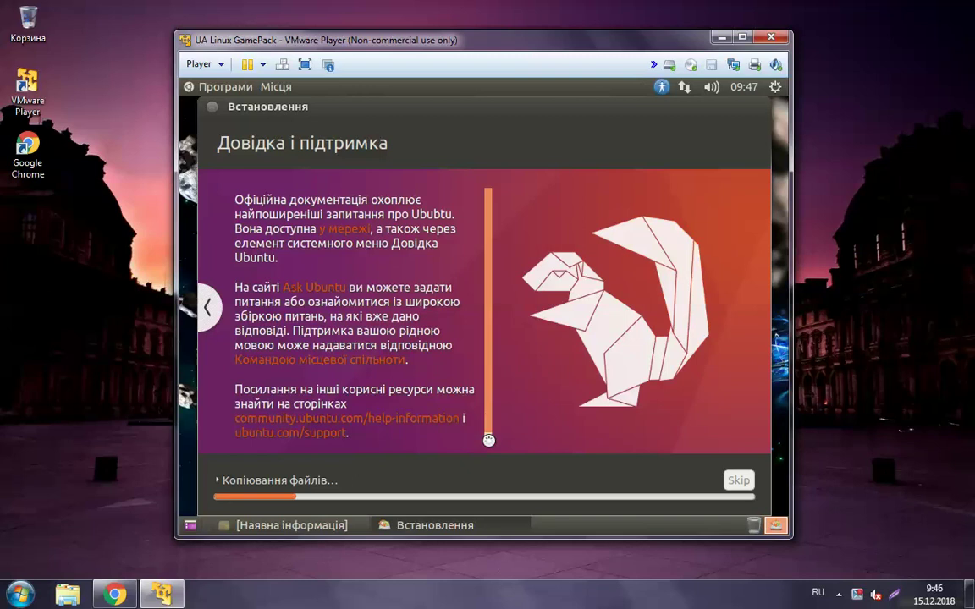
scroll(488, 440, down, 1)
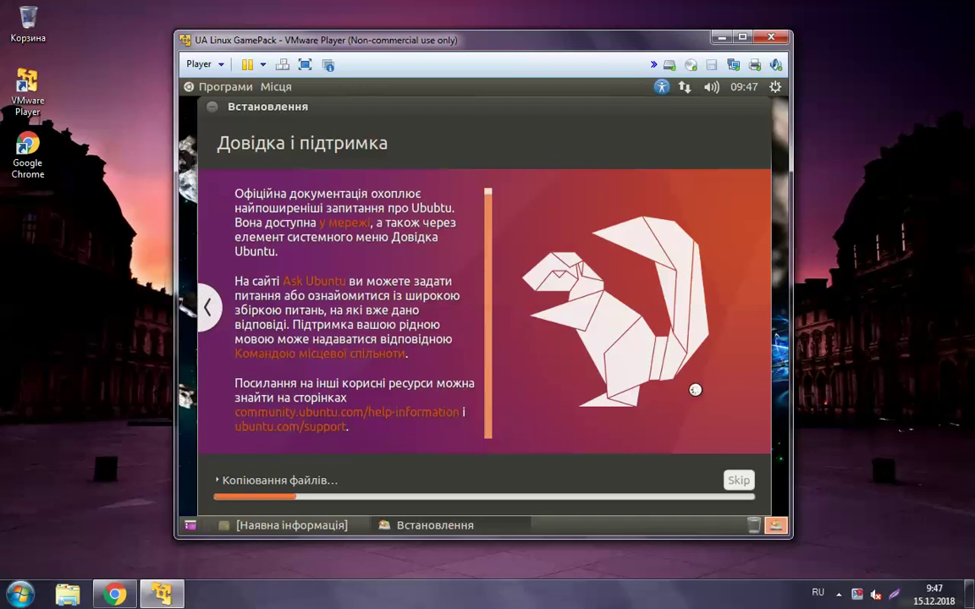
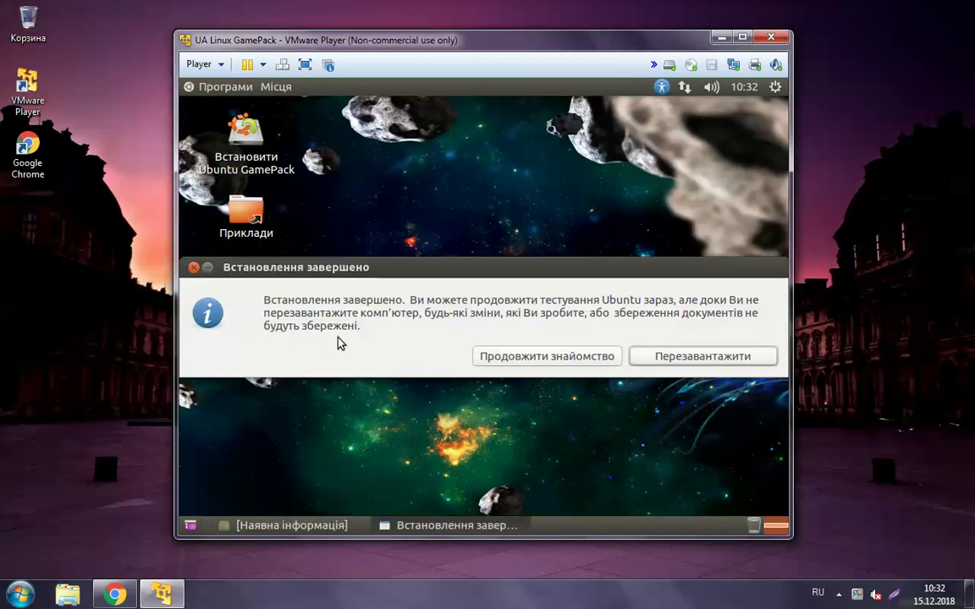
Choose 'Перезавантажити' in the 'Встановлення завершено' dialog to reboot the Ubuntu guest
click(666, 359)
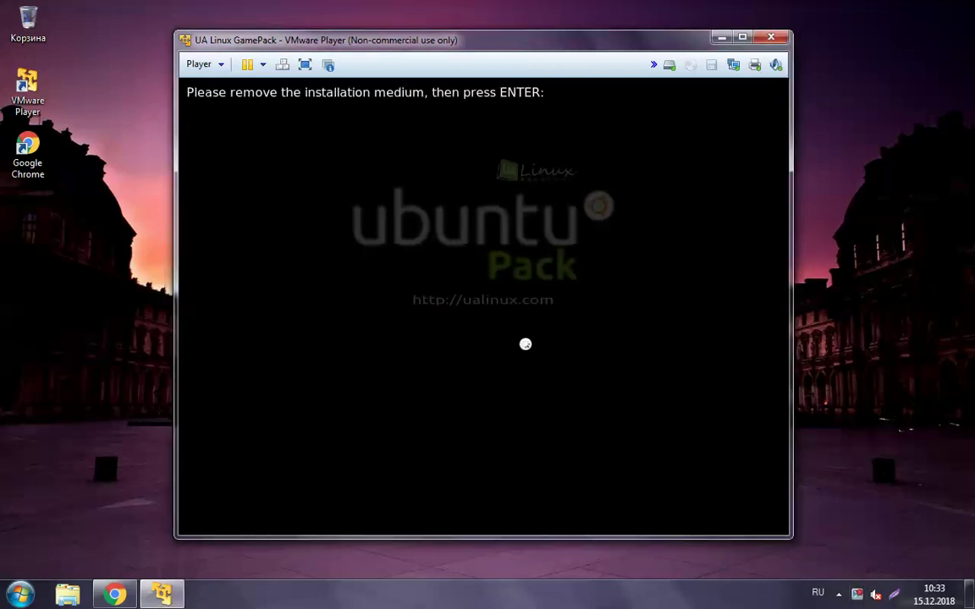
Confirm the installation medium is removed so the reboot continues to the login screen
key(Return)
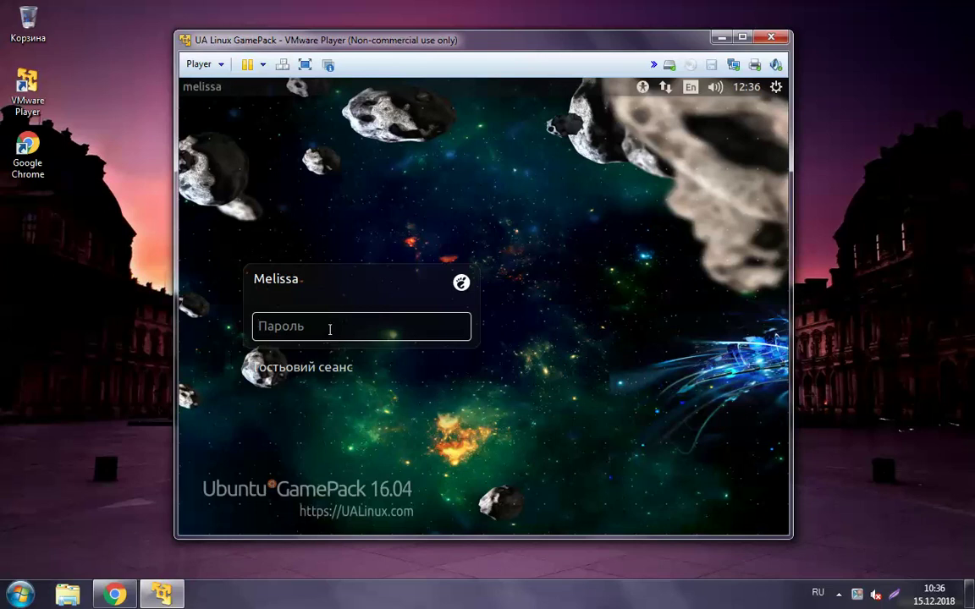
Enter the account password in the 'Пароль' field to log in to the asteroid desktop
text(••••••)
key(Return)
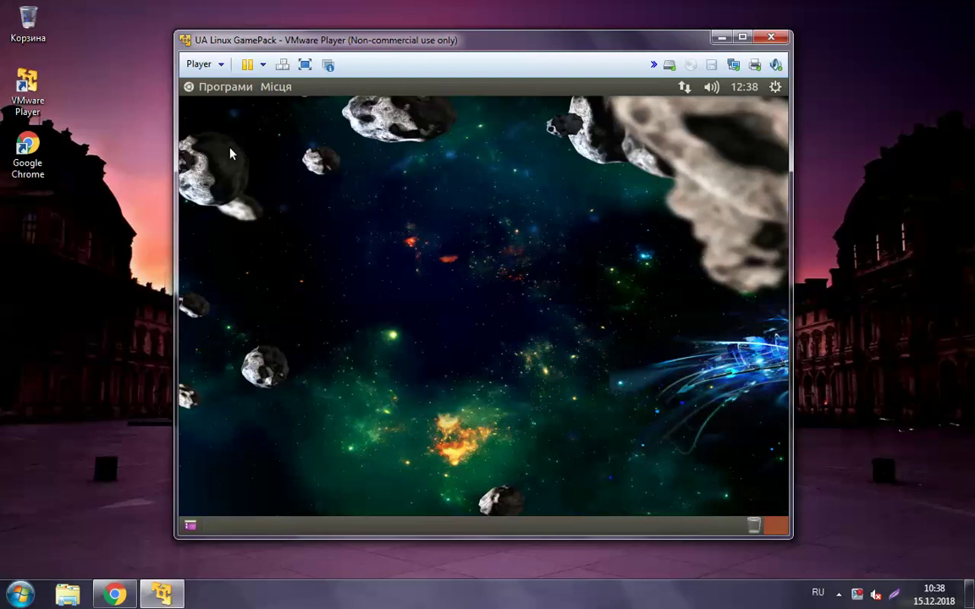
Open the Програми menu and browse Графіка, Звук та видиво, Ігри, Офіс and Програмування
click(203, 88)
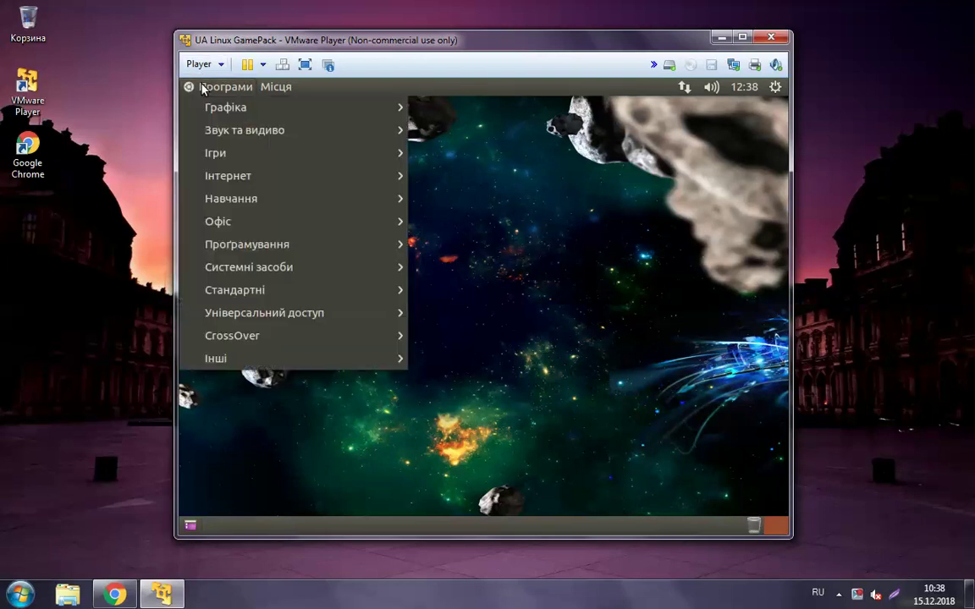
click(234, 111)
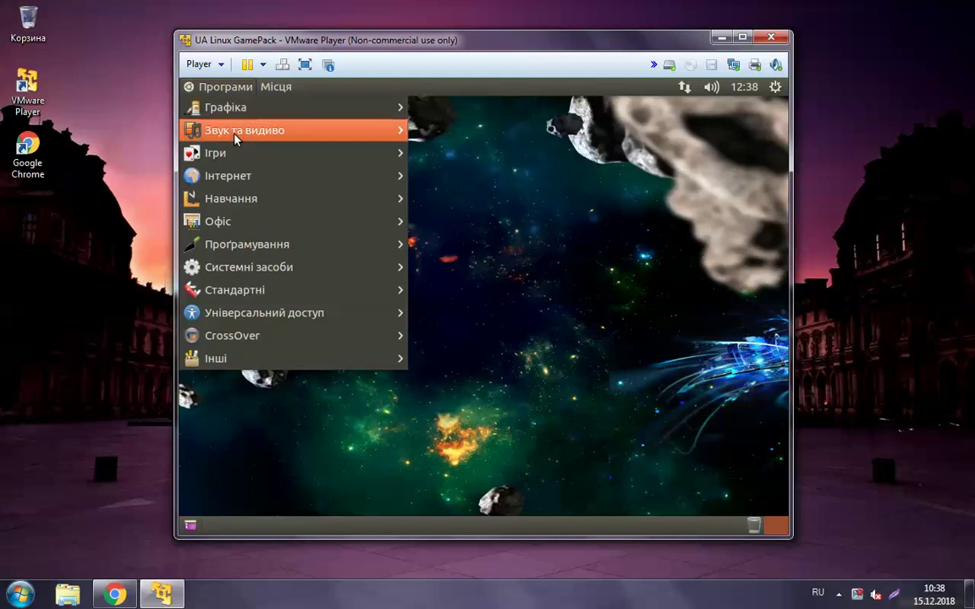
click(236, 137)
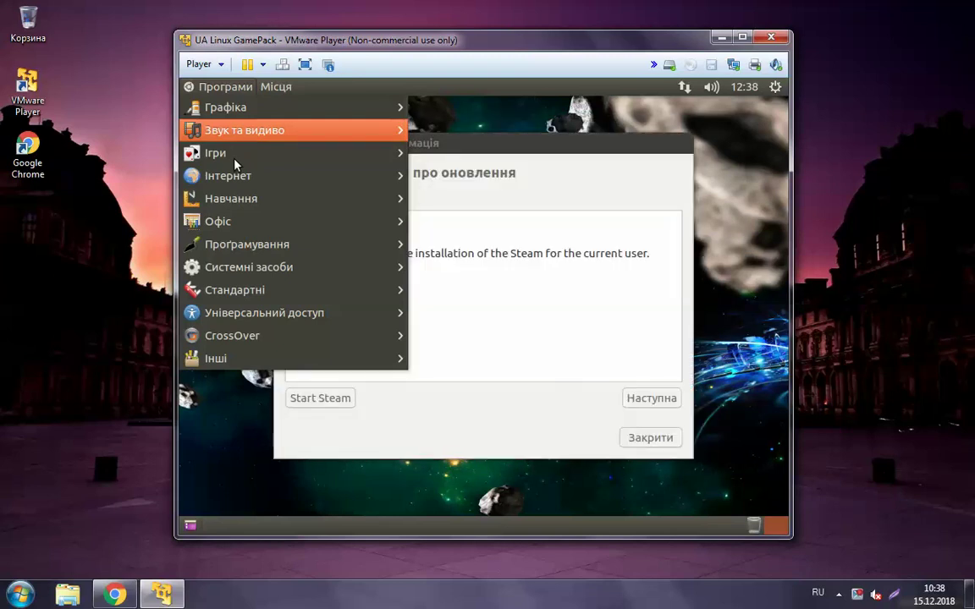
mouse_move(234, 160)
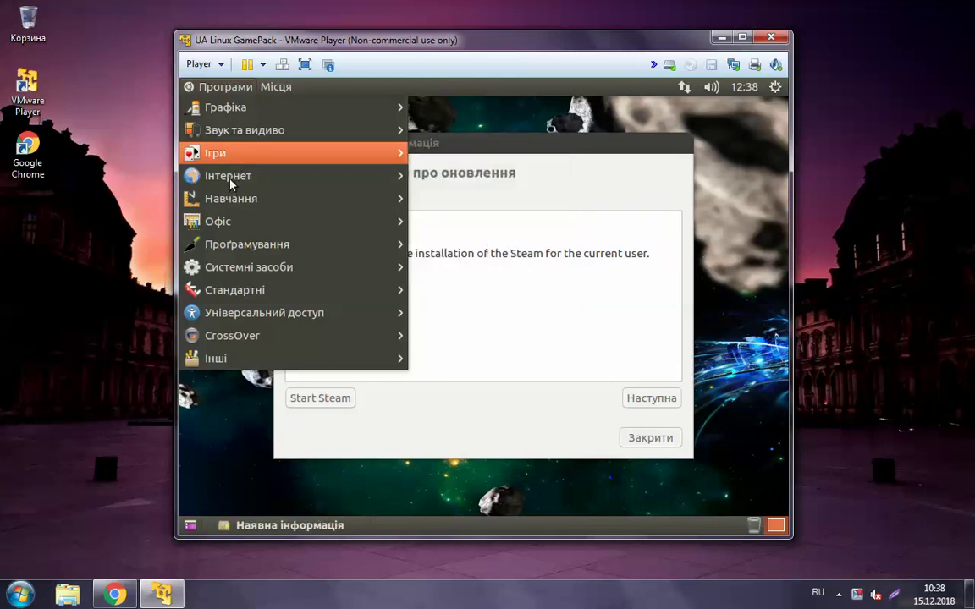
mouse_move(230, 182)
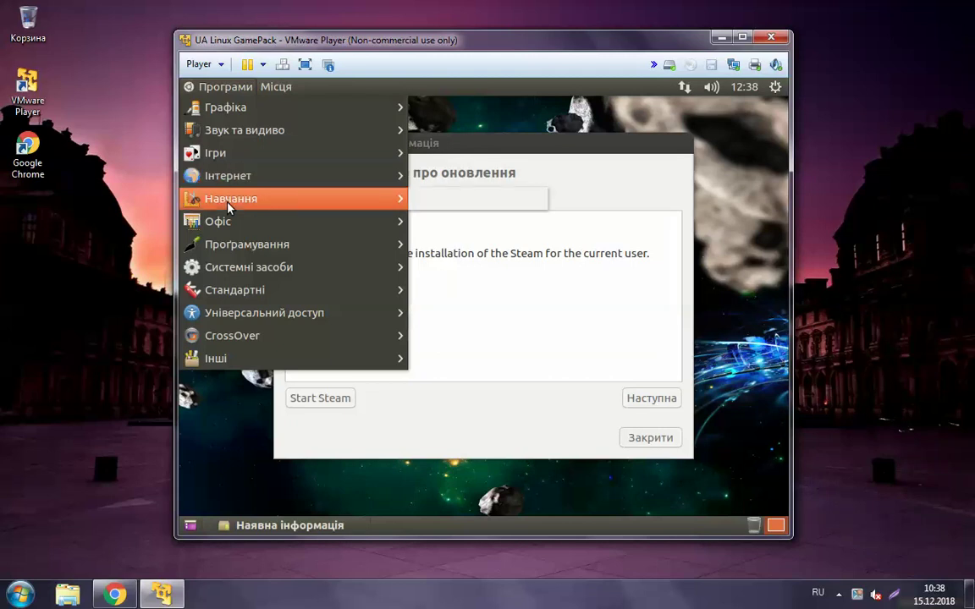
mouse_move(231, 225)
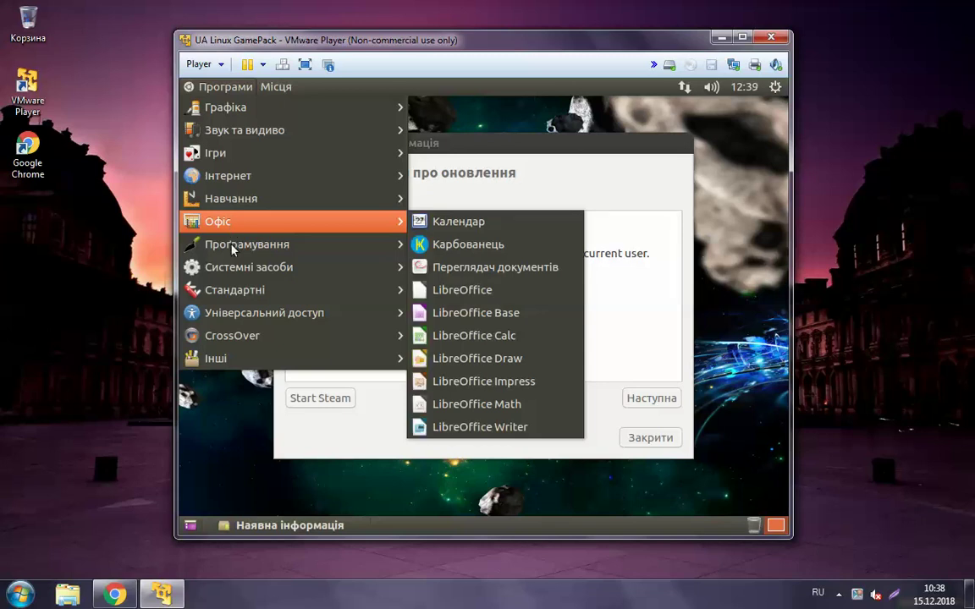
mouse_move(234, 249)
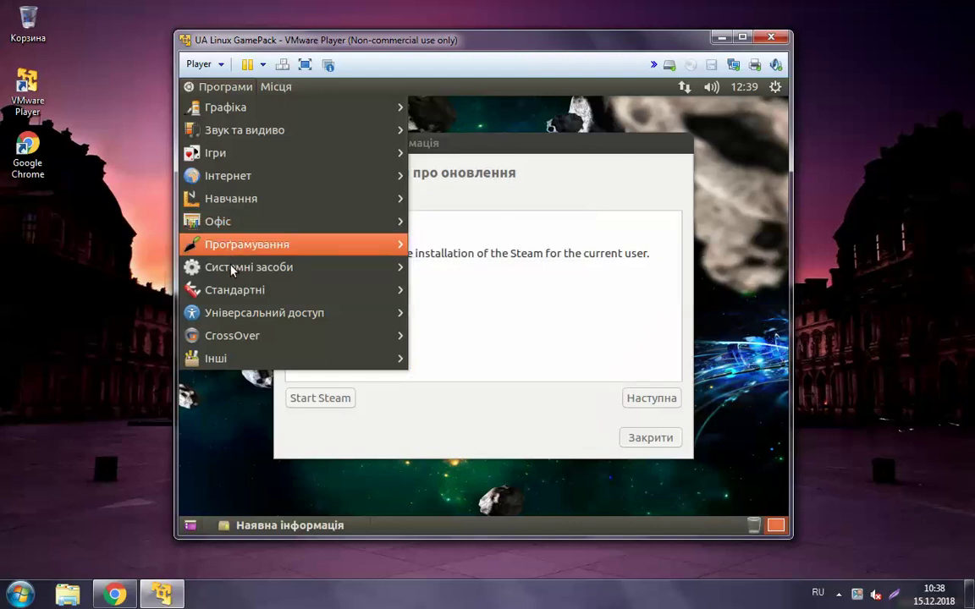
mouse_move(232, 269)
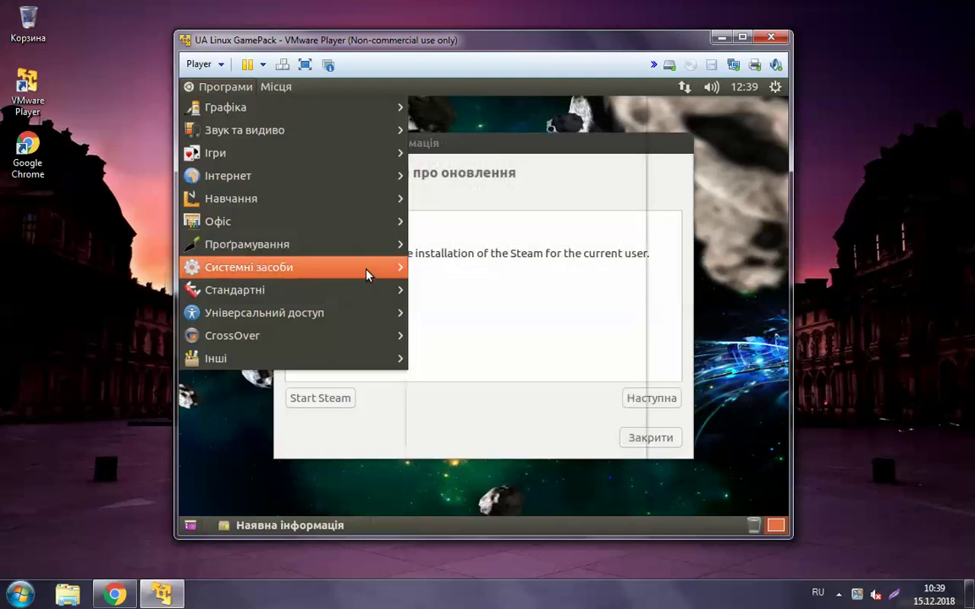
Browse the Системні засоби submenu, including Administration and Preferences, scrolling through to XTerm
mouse_move(366, 270)
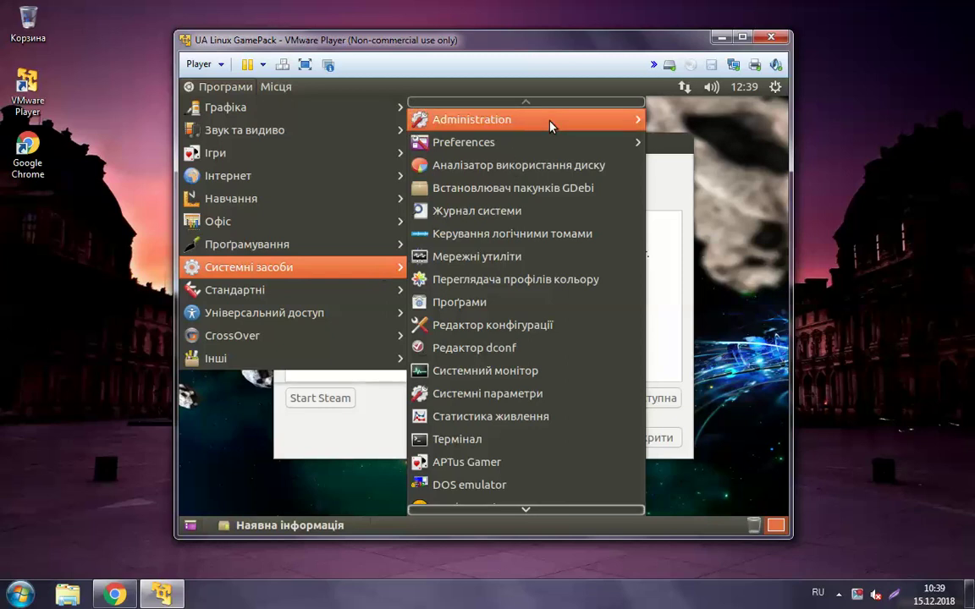
mouse_move(550, 126)
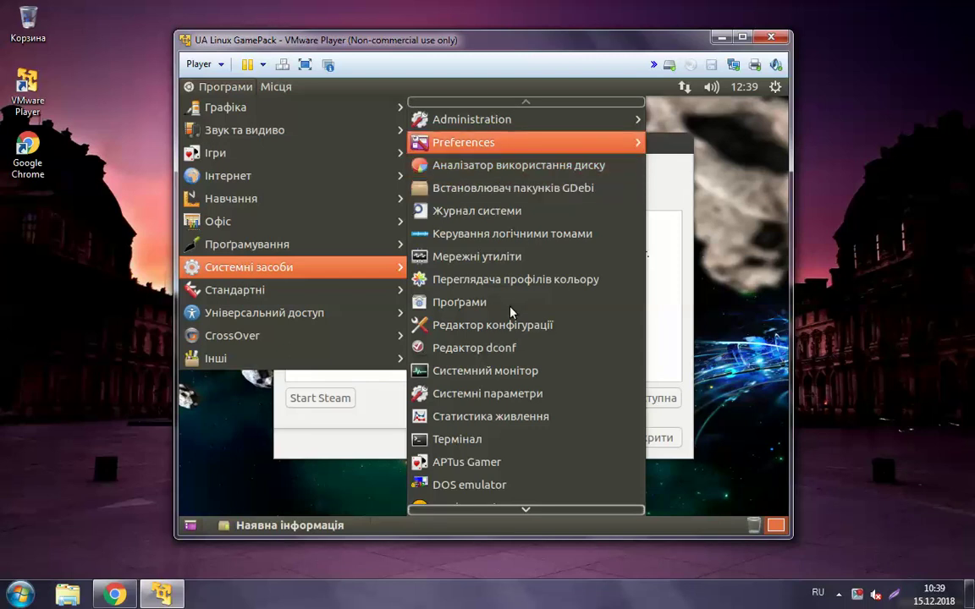
mouse_move(510, 312)
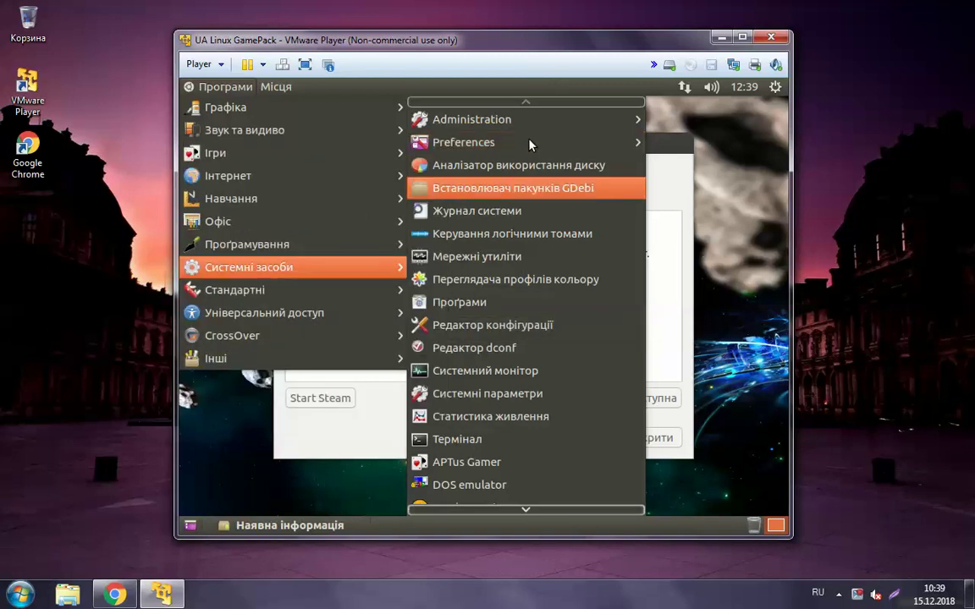
mouse_move(528, 147)
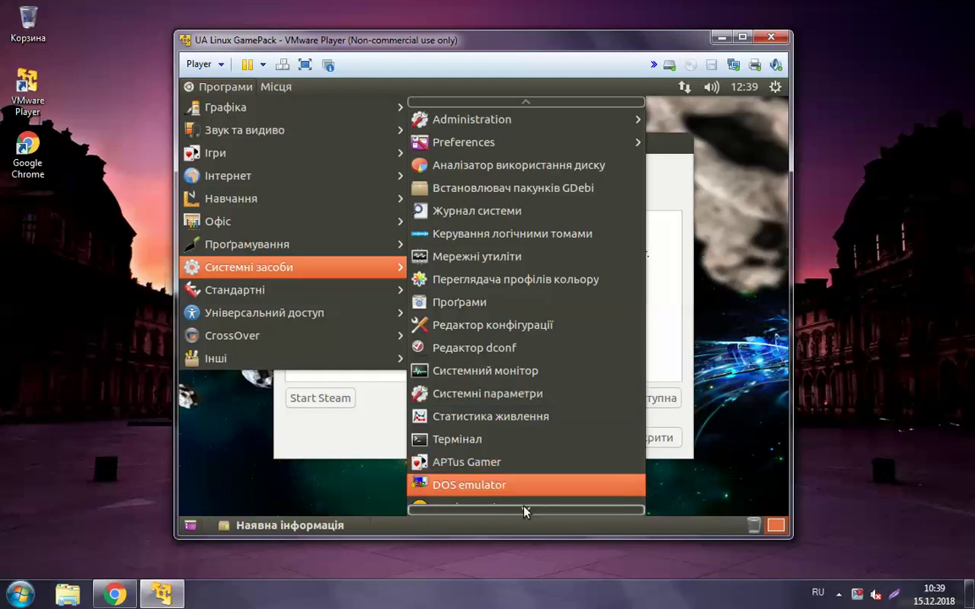
mouse_move(524, 510)
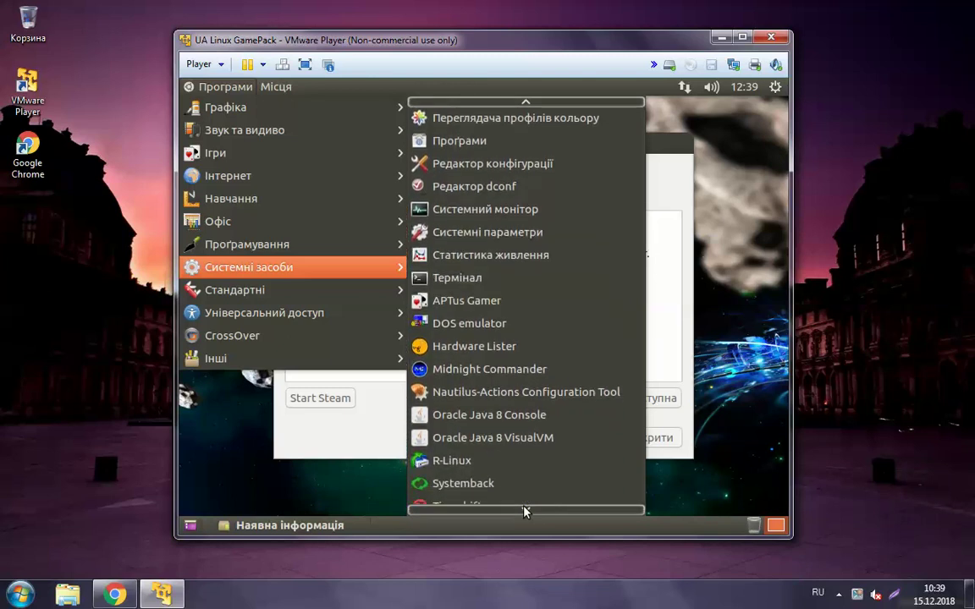
scroll(545, 383, down, 1)
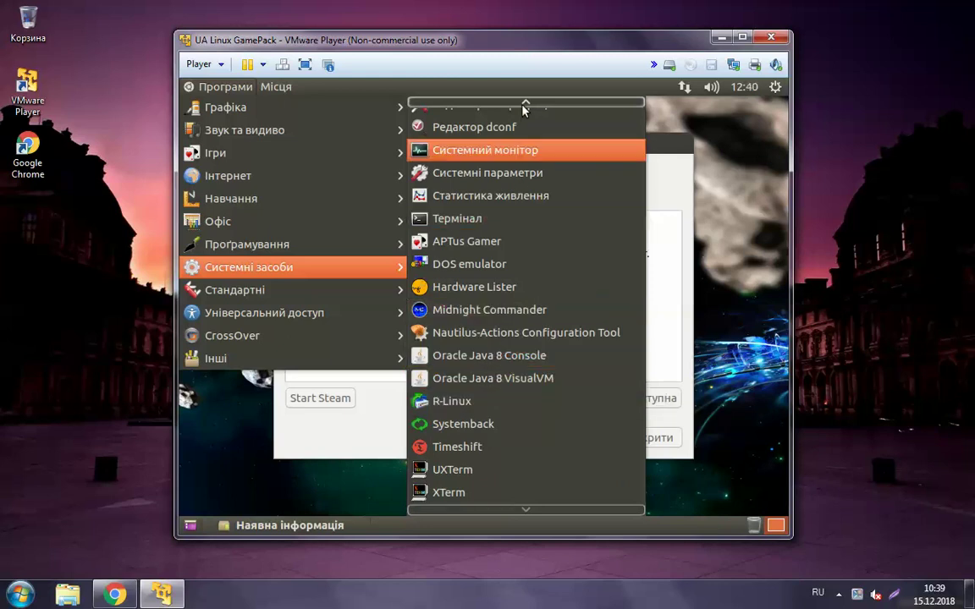
scroll(524, 102, up, 1)
scroll(506, 162, up, 3)
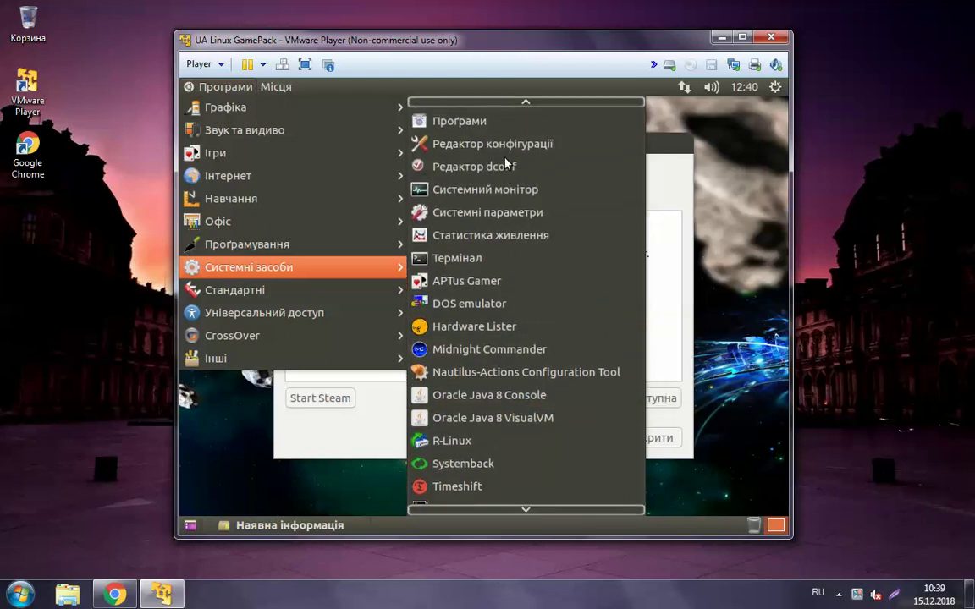
scroll(506, 162, up, 2)
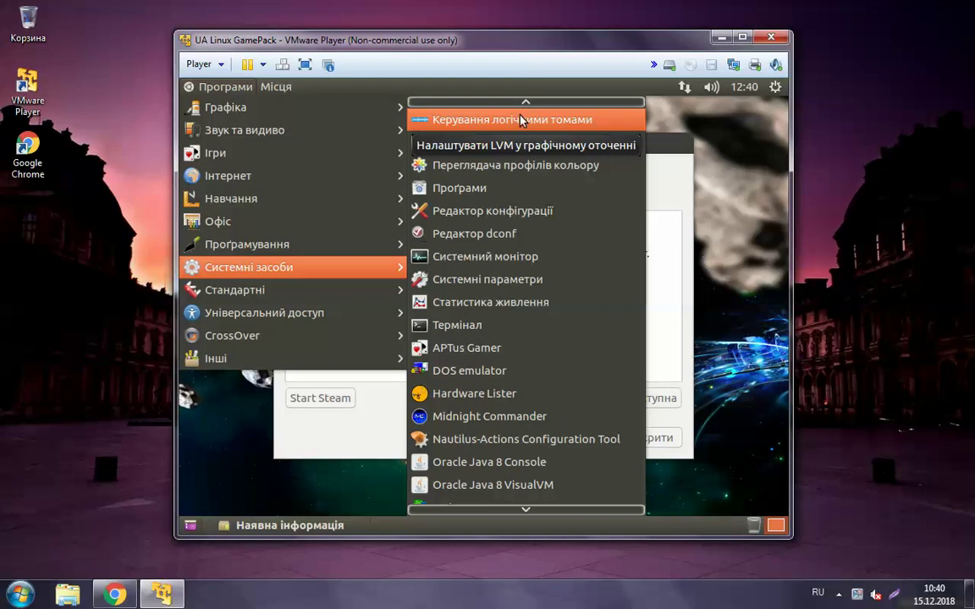
mouse_move(522, 108)
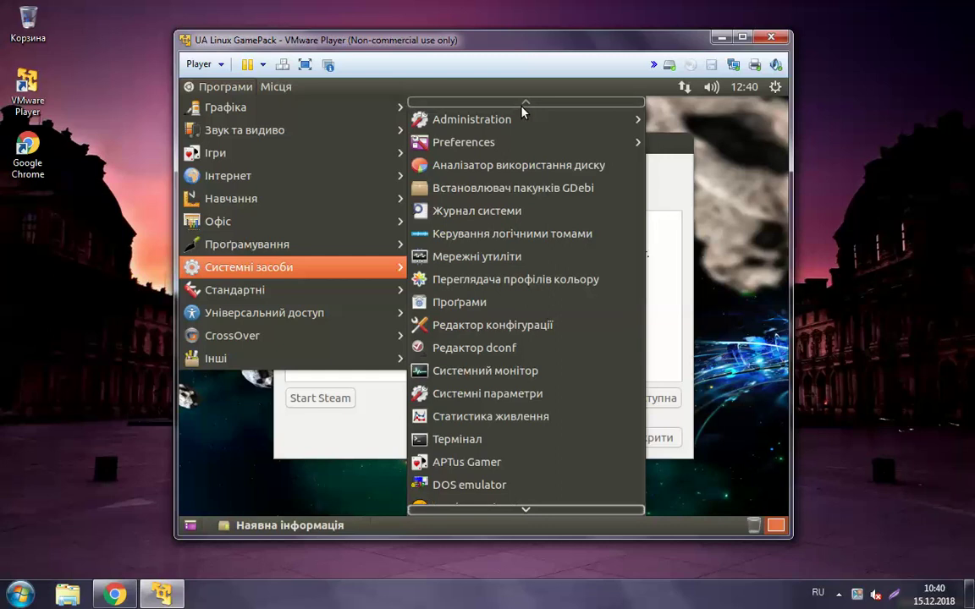
Launch Термінал, run ls on the home folder, then close it and the 'Наявна інформація' notice
click(448, 443)
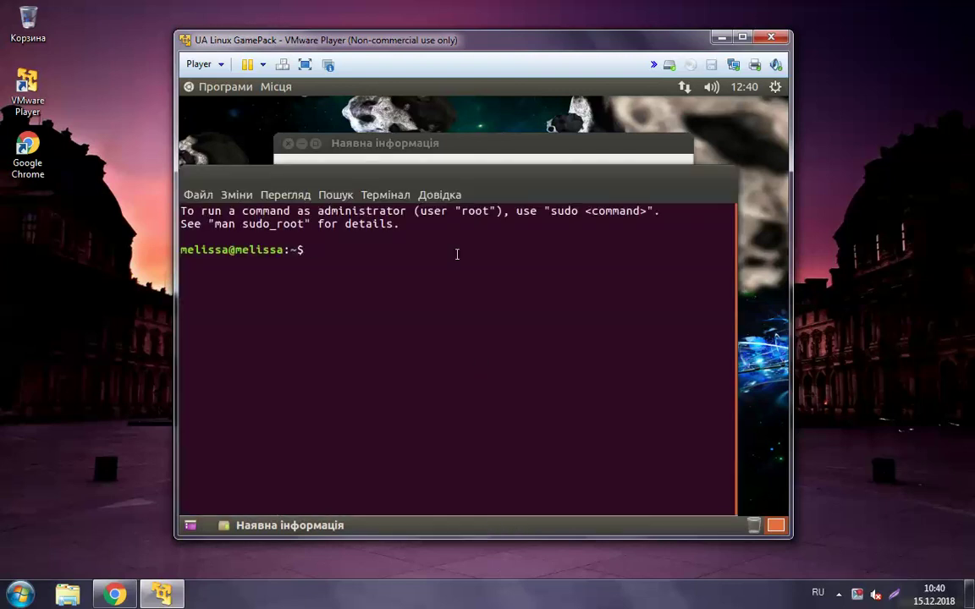
mouse_move(455, 183)
mouse_down()
mouse_move(542, 161)
mouse_move(525, 170)
mouse_up()
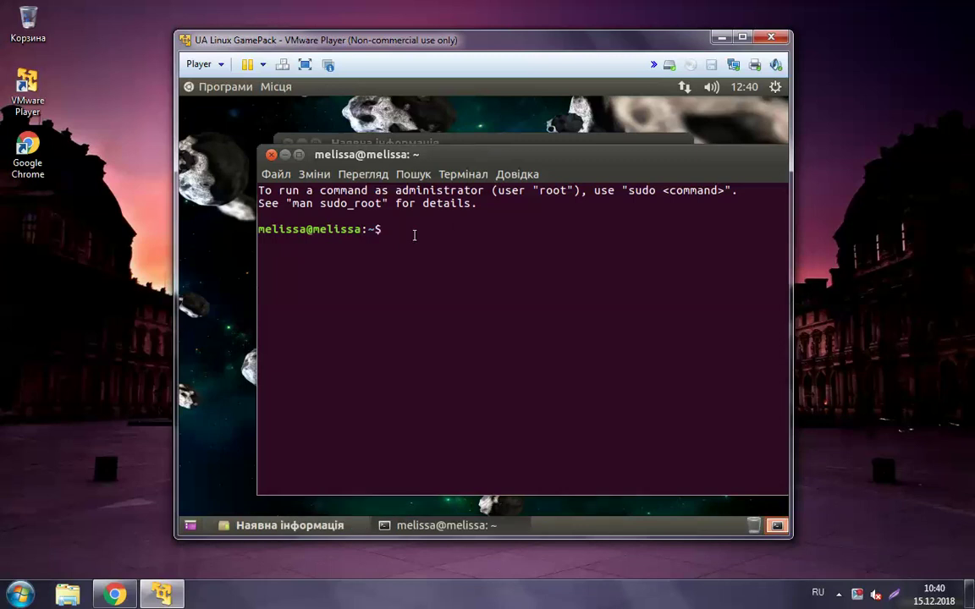
text(ls)
key(Return)
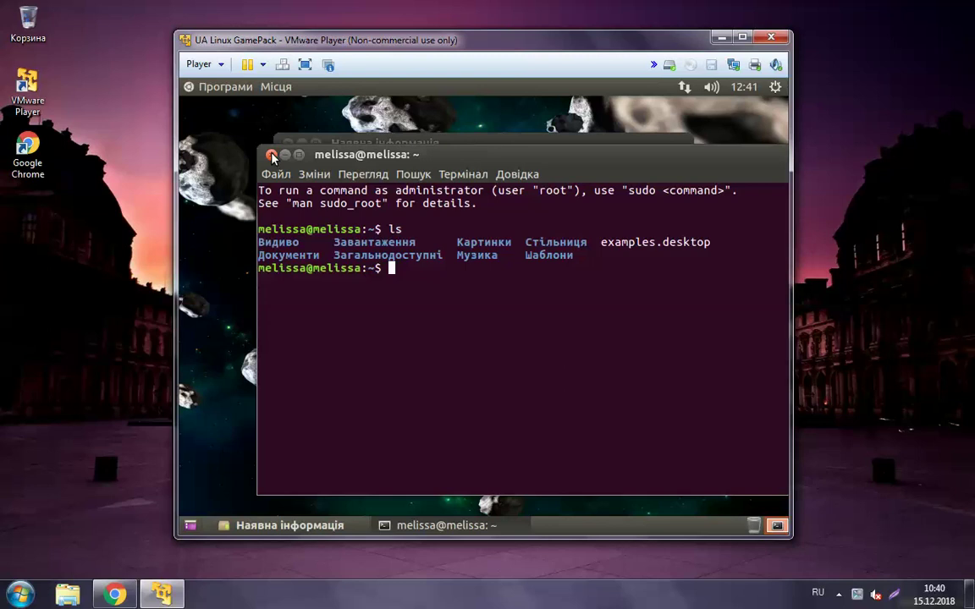
click(275, 156)
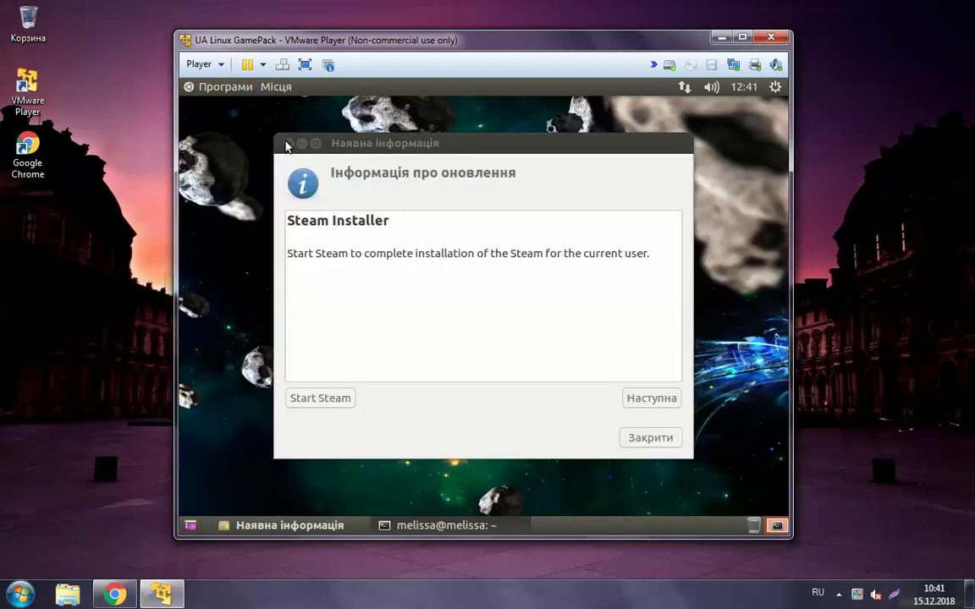
click(288, 144)
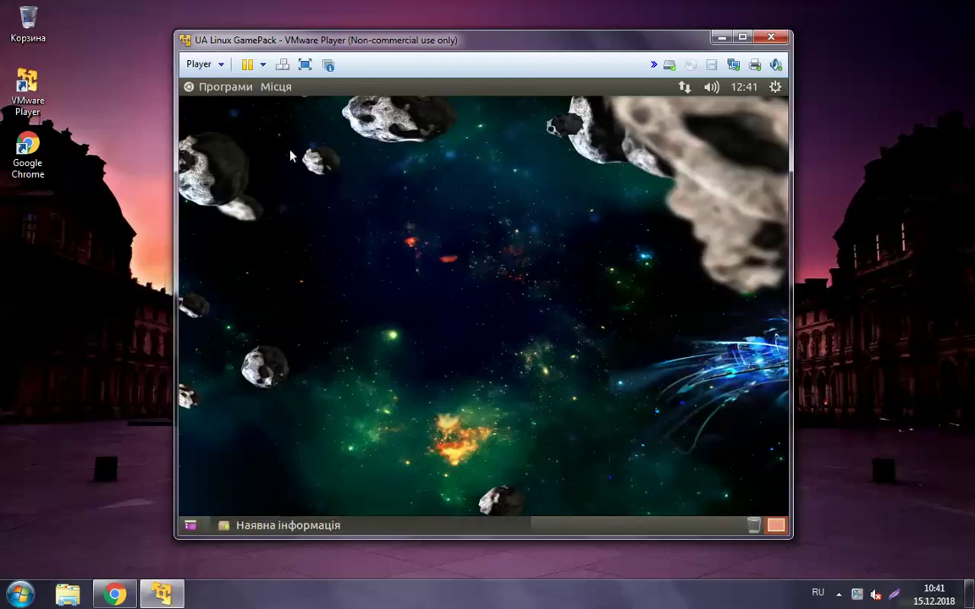